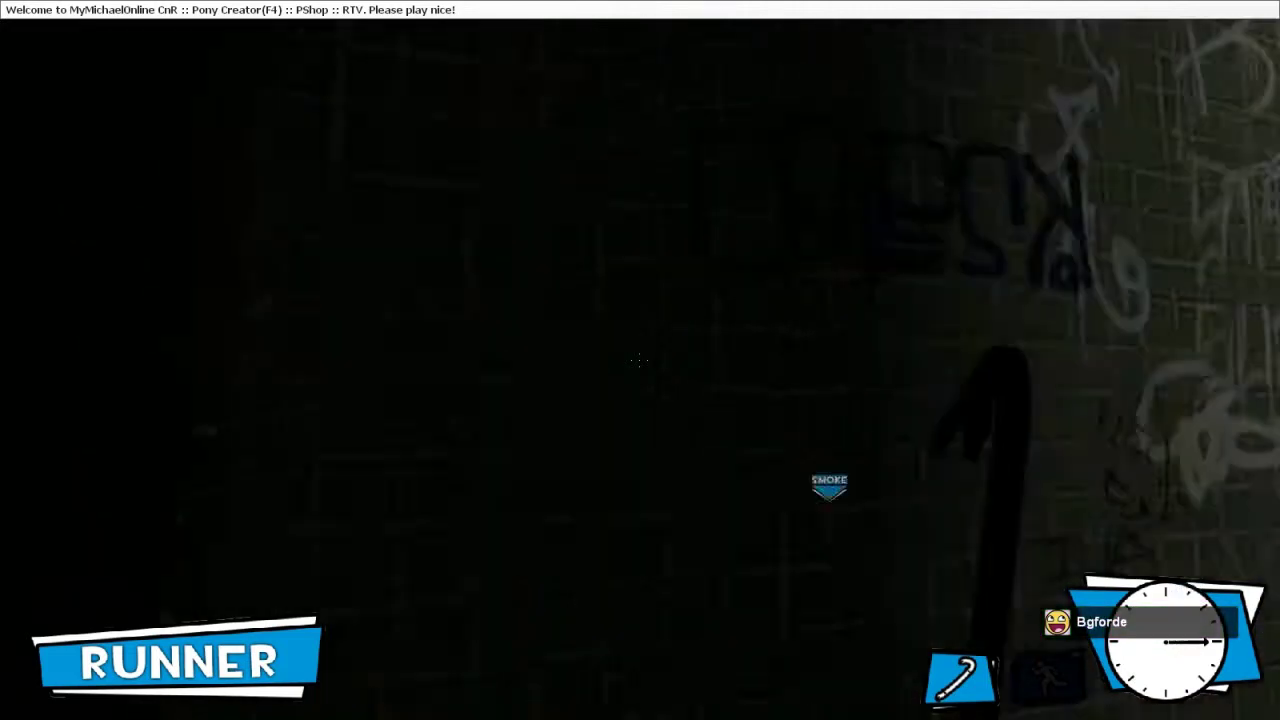
{"action": "left_click_drag", "start_coordinate": [640, 360], "coordinate": [640, 360]}
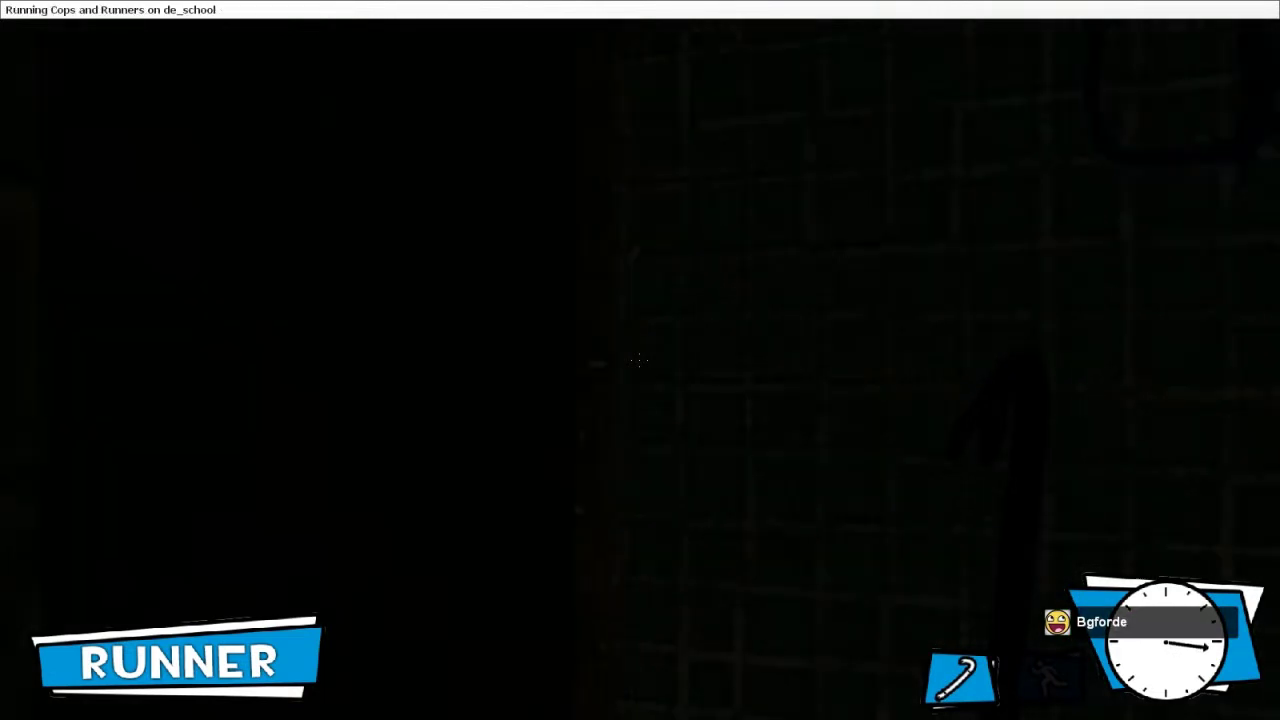
{"action": "key", "text": "w"}
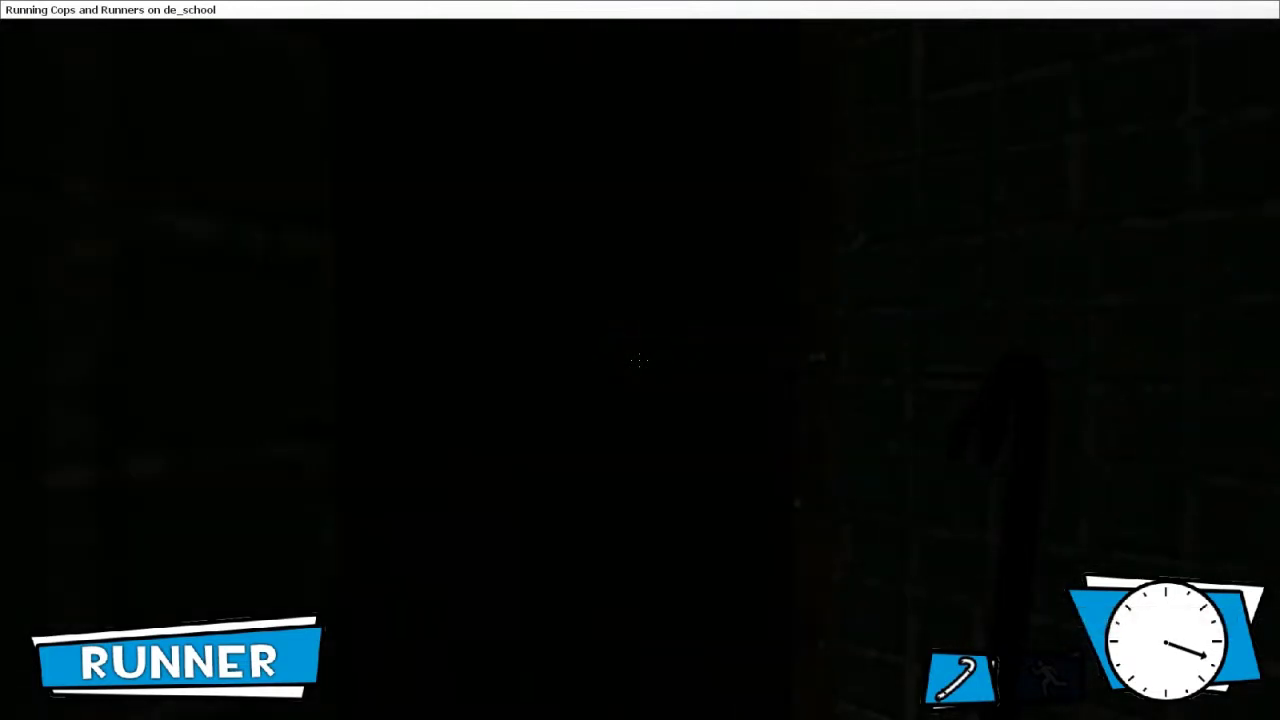
{"action": "key", "text": "w"}
{"action": "key", "text": "w"}
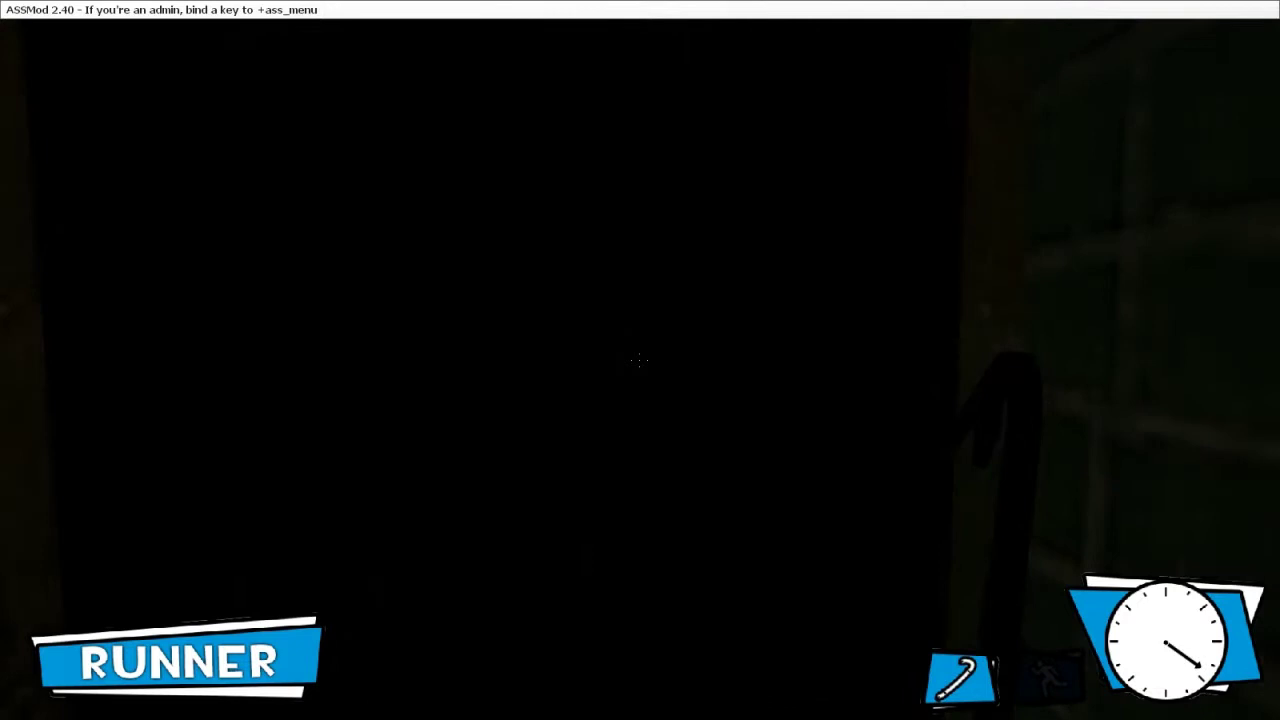
{"action": "key", "text": "w"}
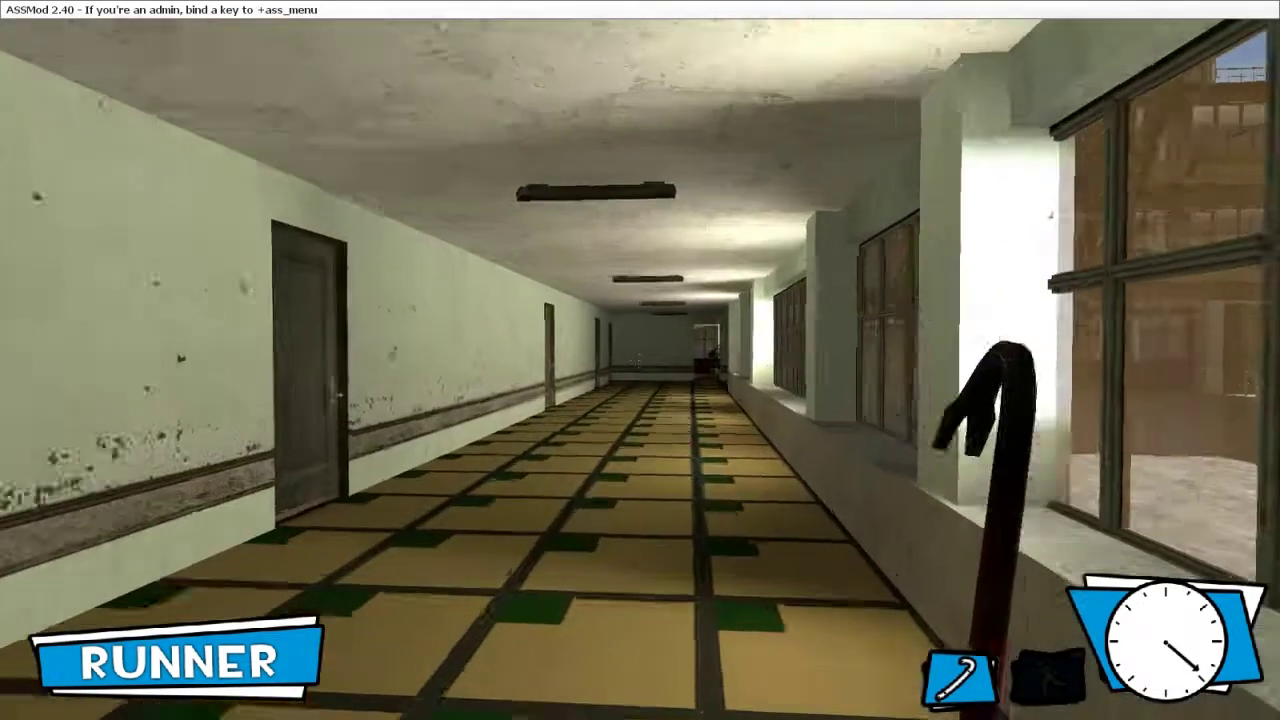
{"action": "key", "text": "w"}
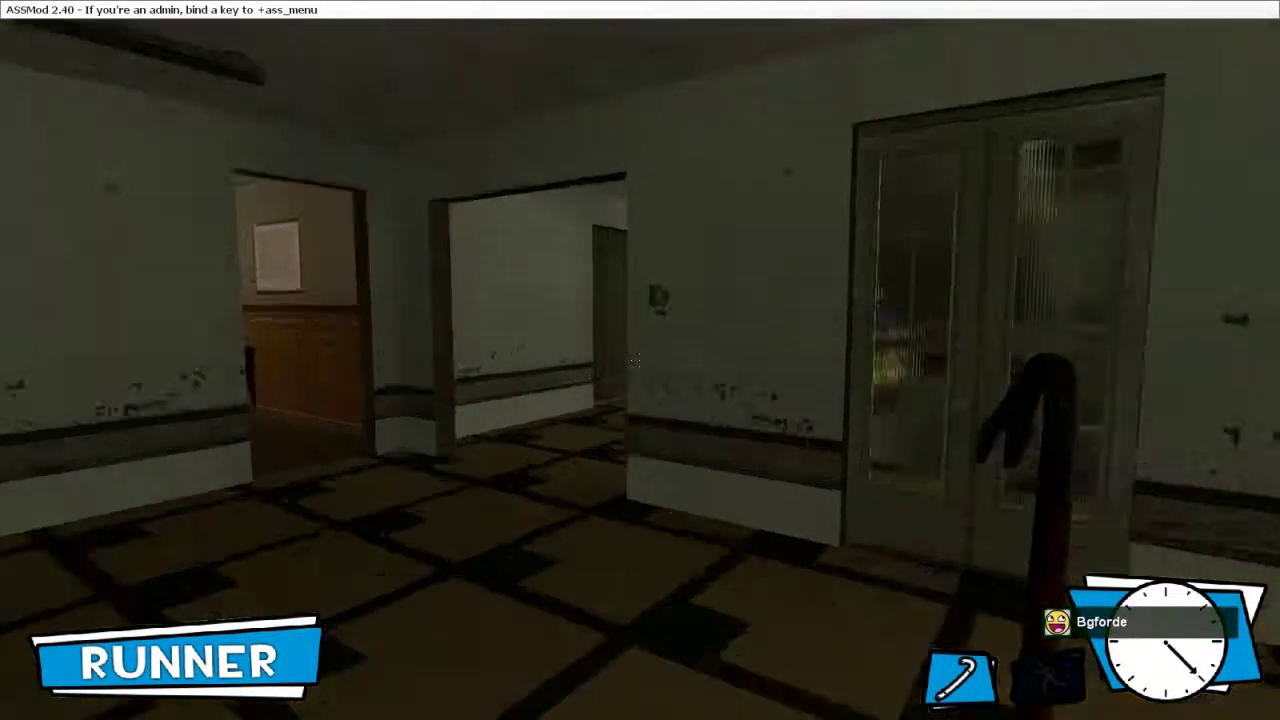
{"action": "key", "text": "w"}
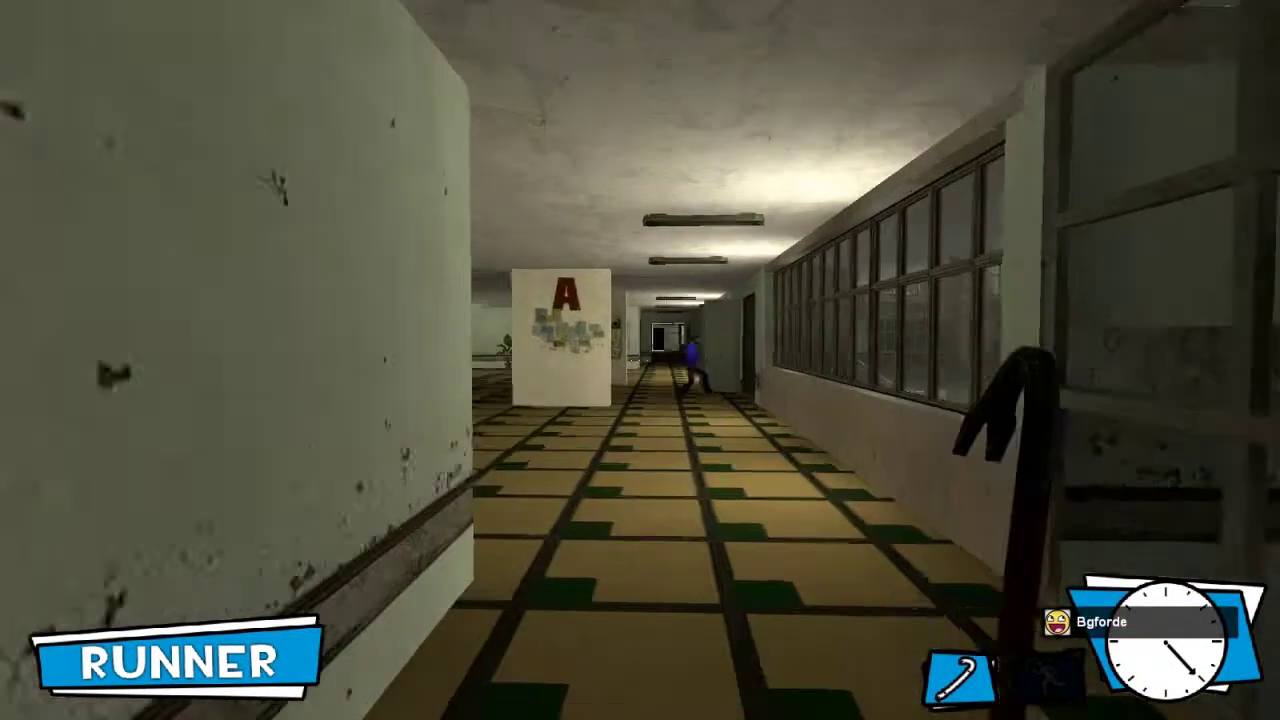
{"action": "key", "text": "w"}
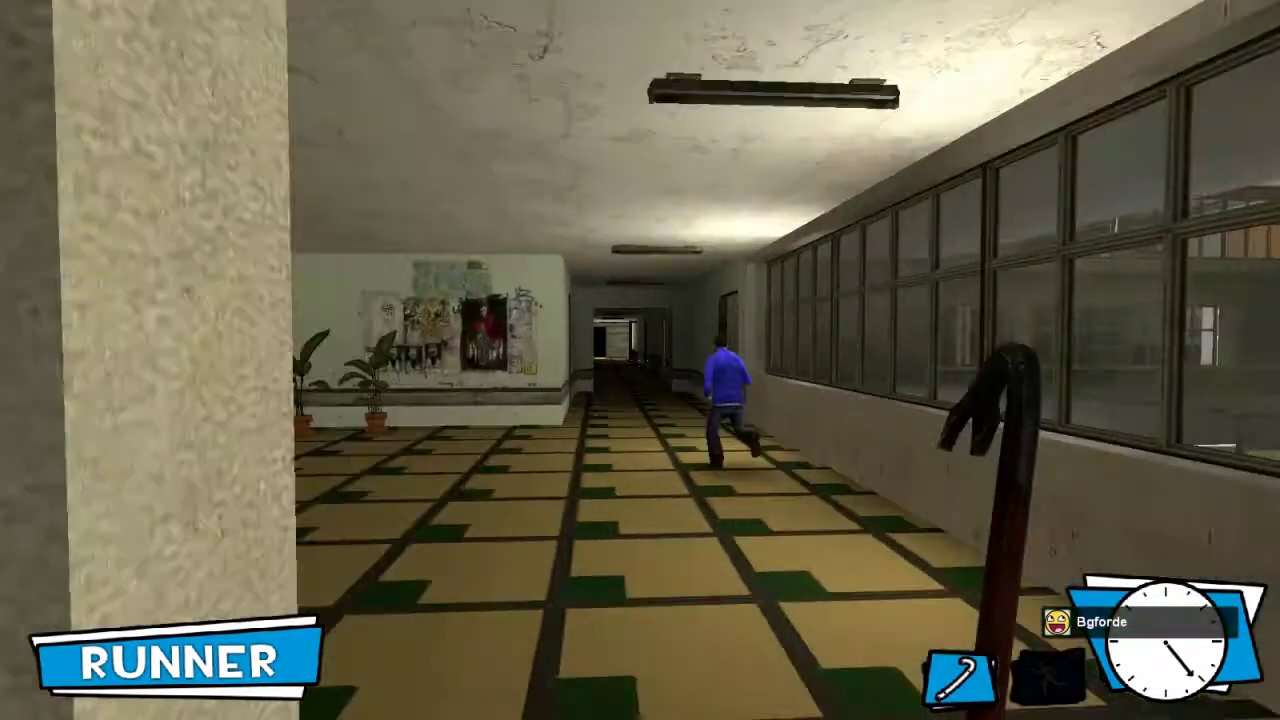
{"action": "key", "text": "w"}
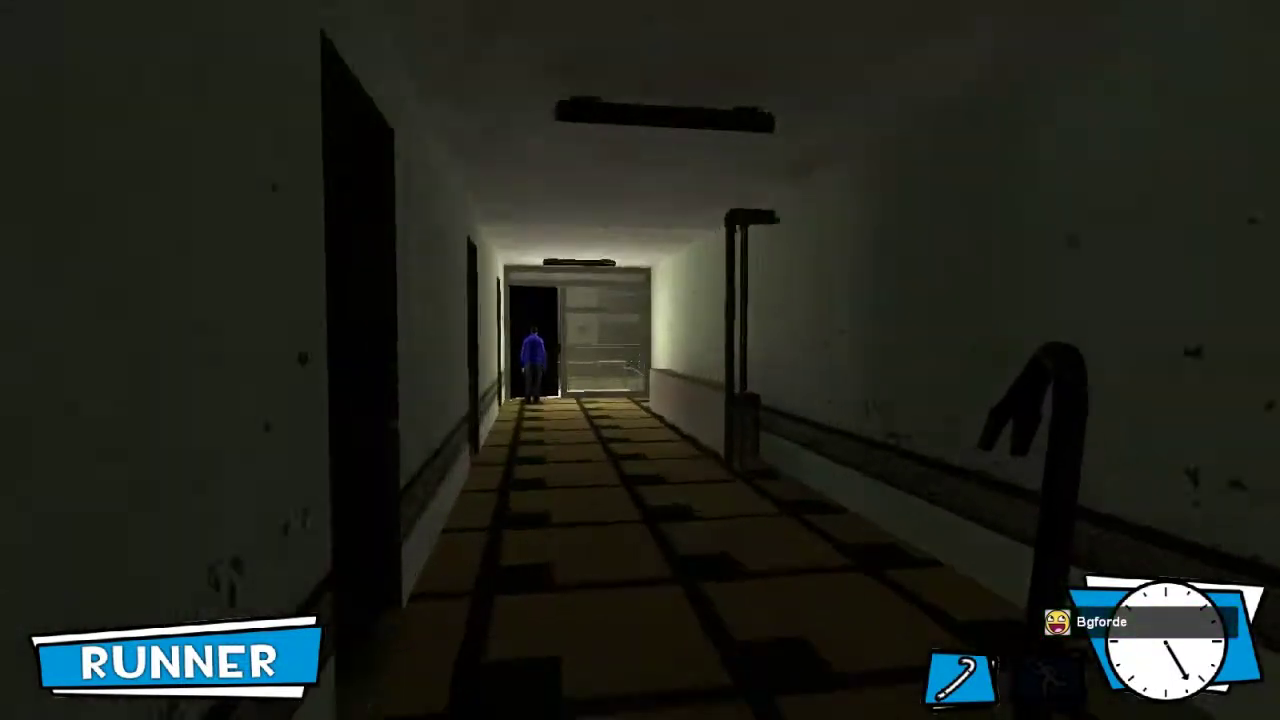
{"action": "key", "text": "w"}
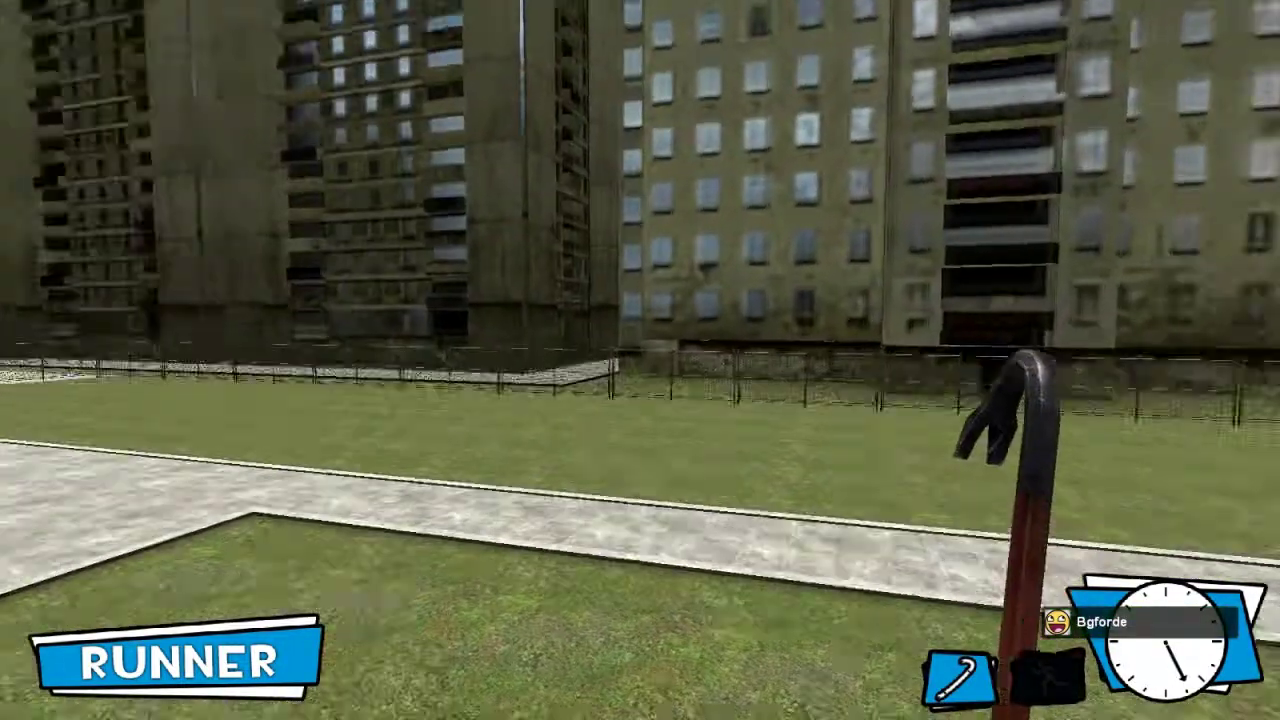
{"action": "key", "text": "w"}
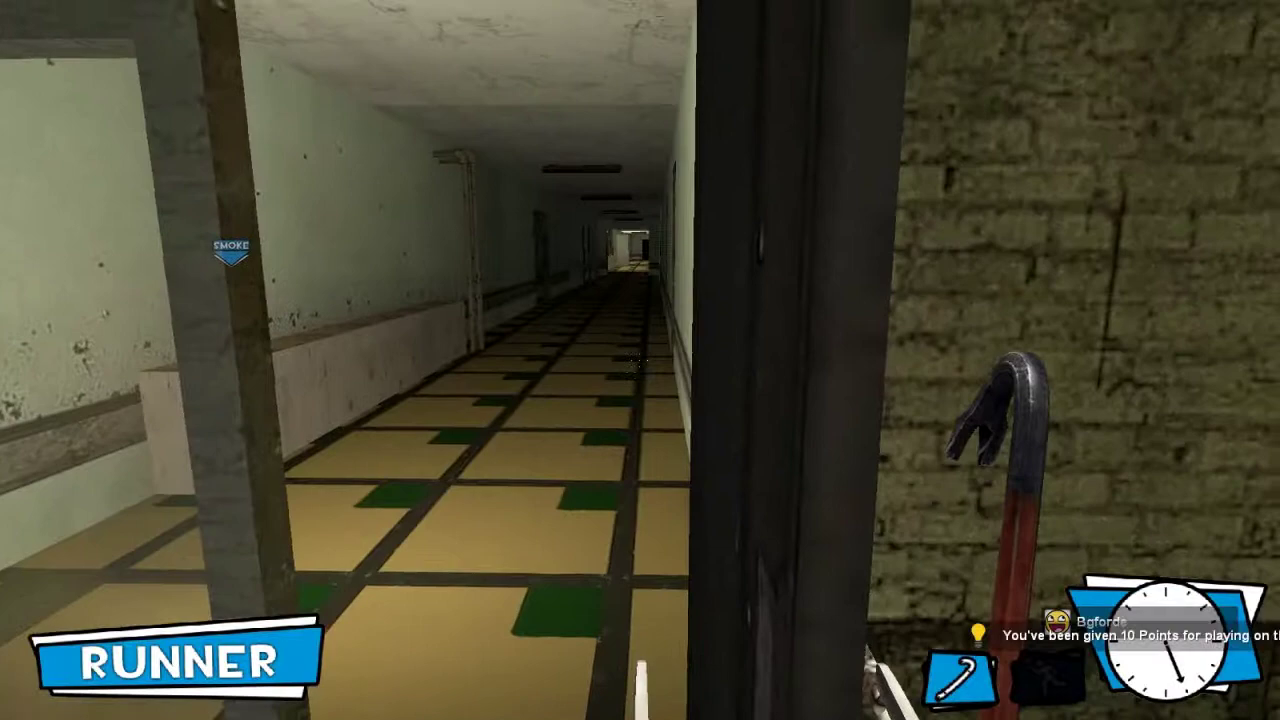
{"action": "key", "text": "w"}
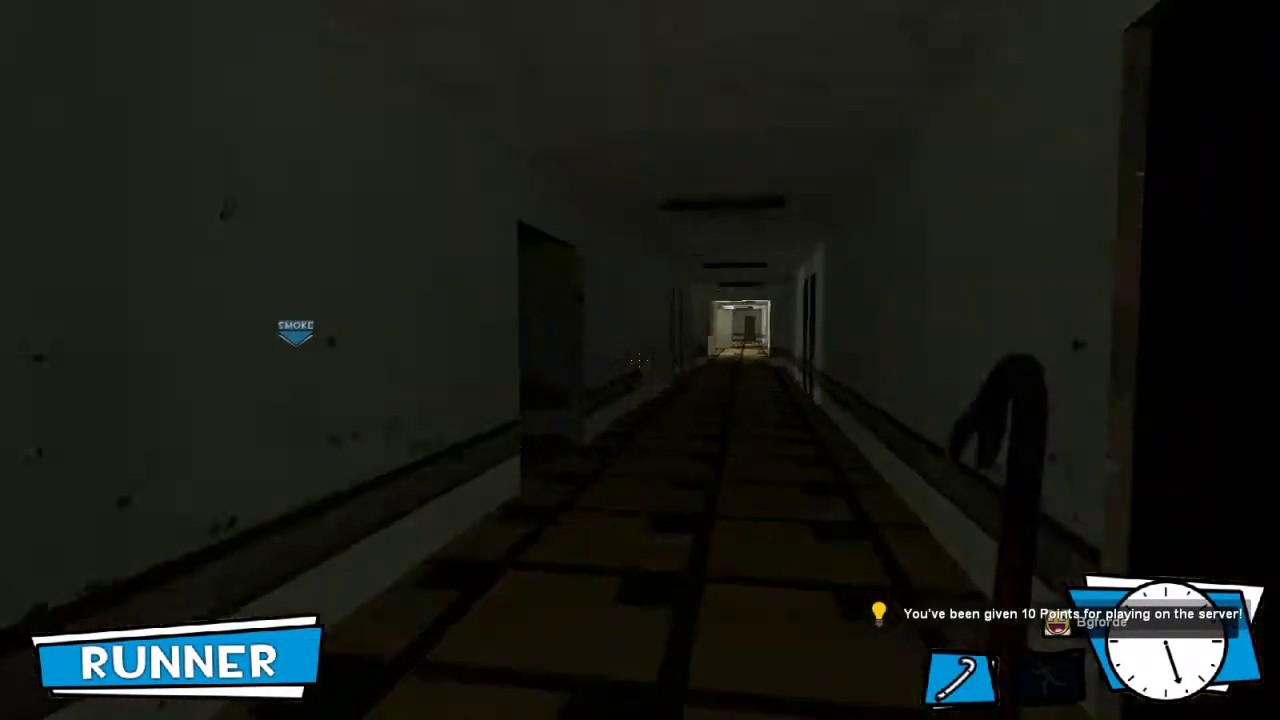
{"action": "key", "text": "f"}
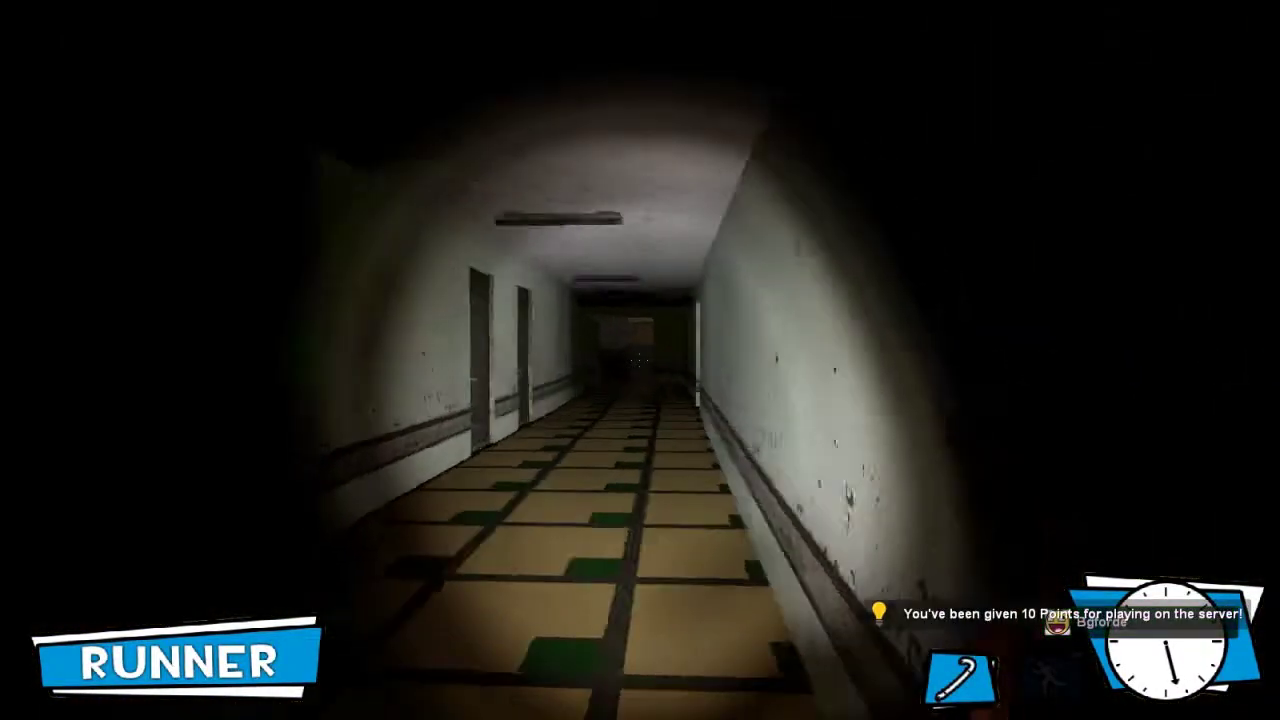
{"action": "key", "text": "w"}
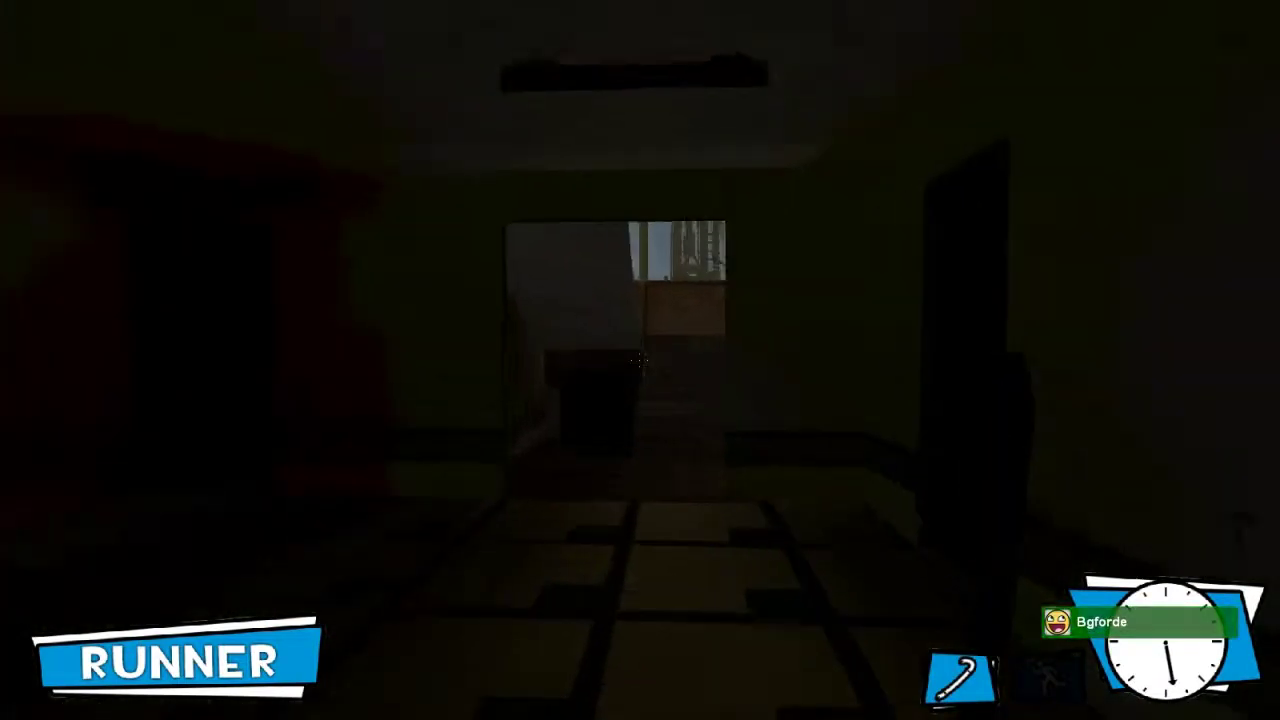
{"action": "key", "text": "w"}
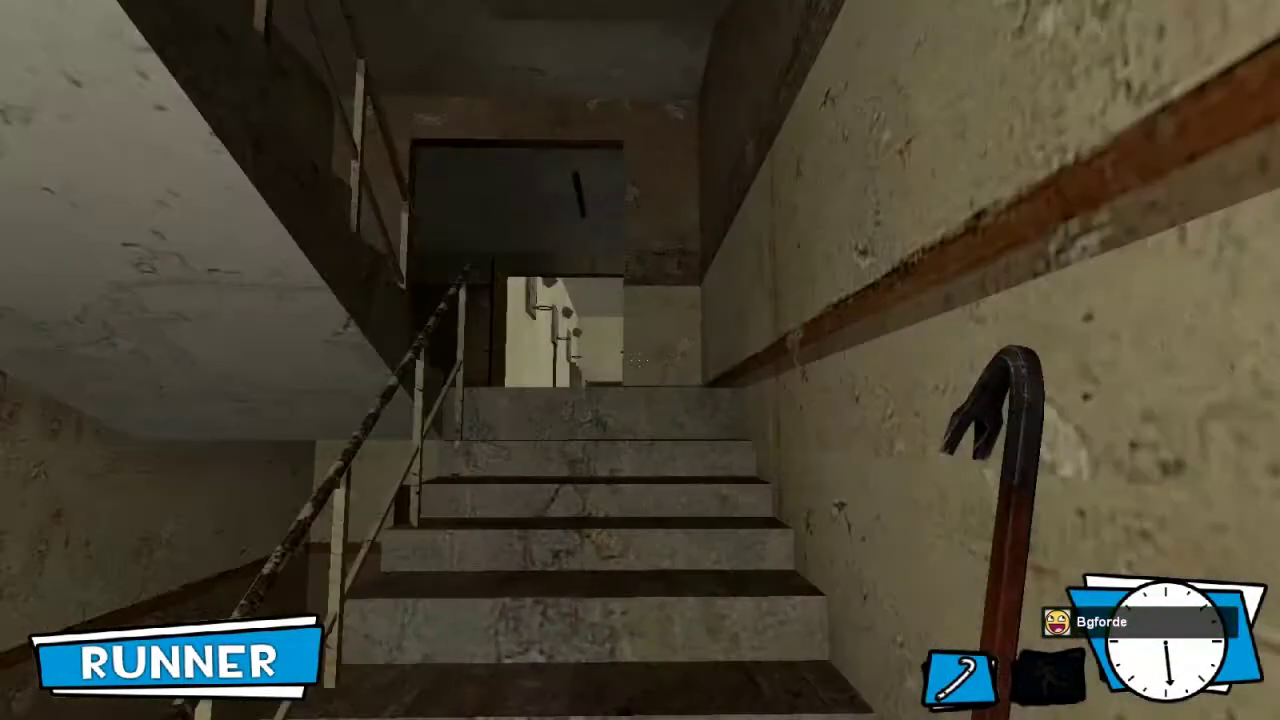
{"action": "key", "text": "w"}
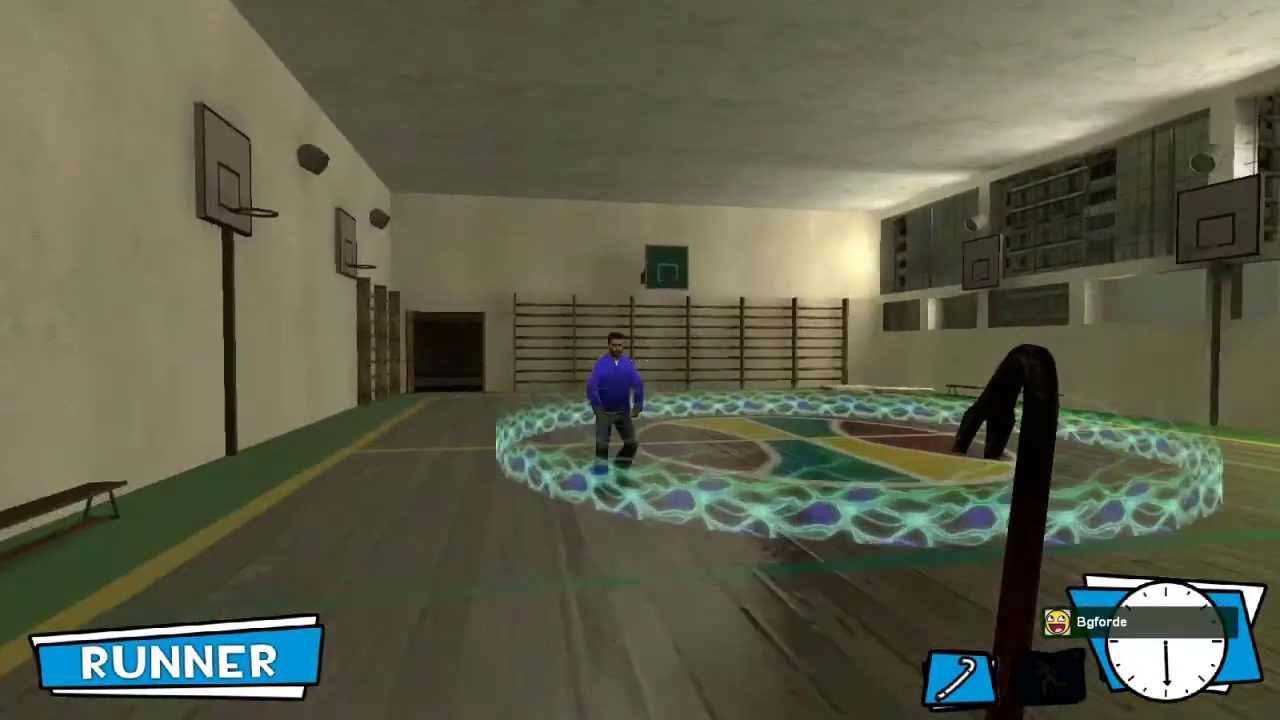
{"action": "key", "text": "w"}
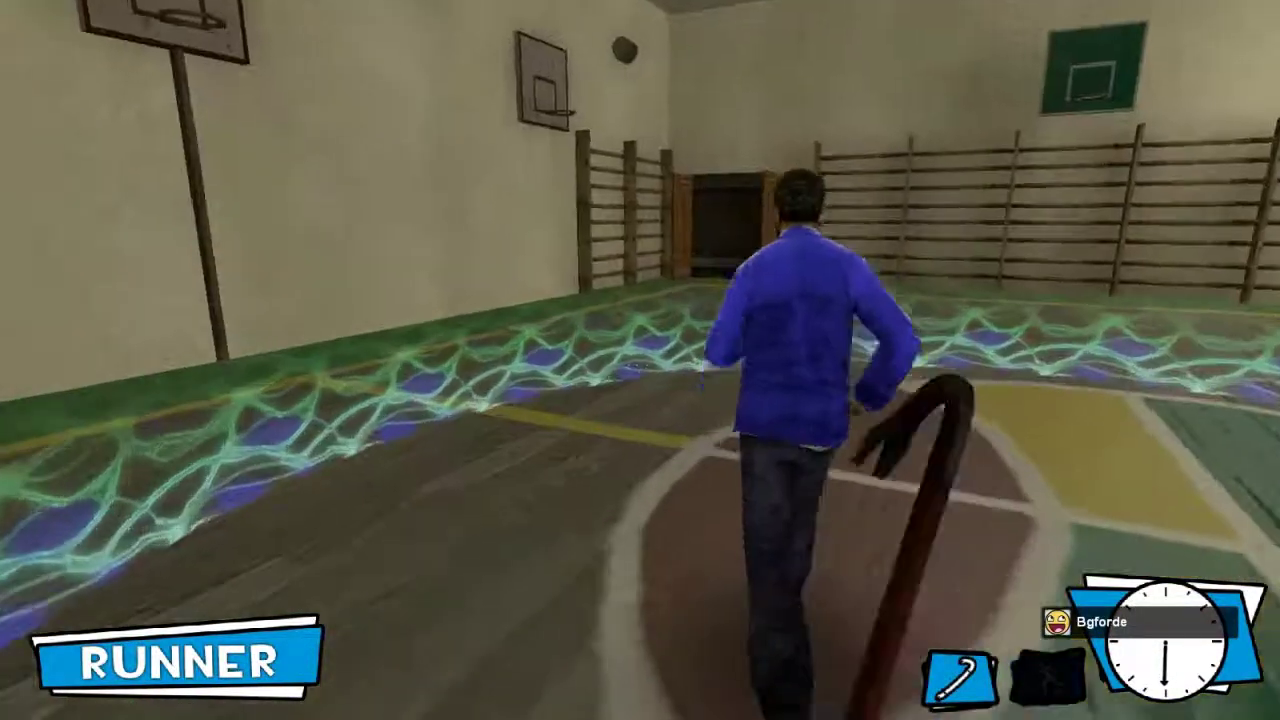
{"action": "key", "text": "w"}
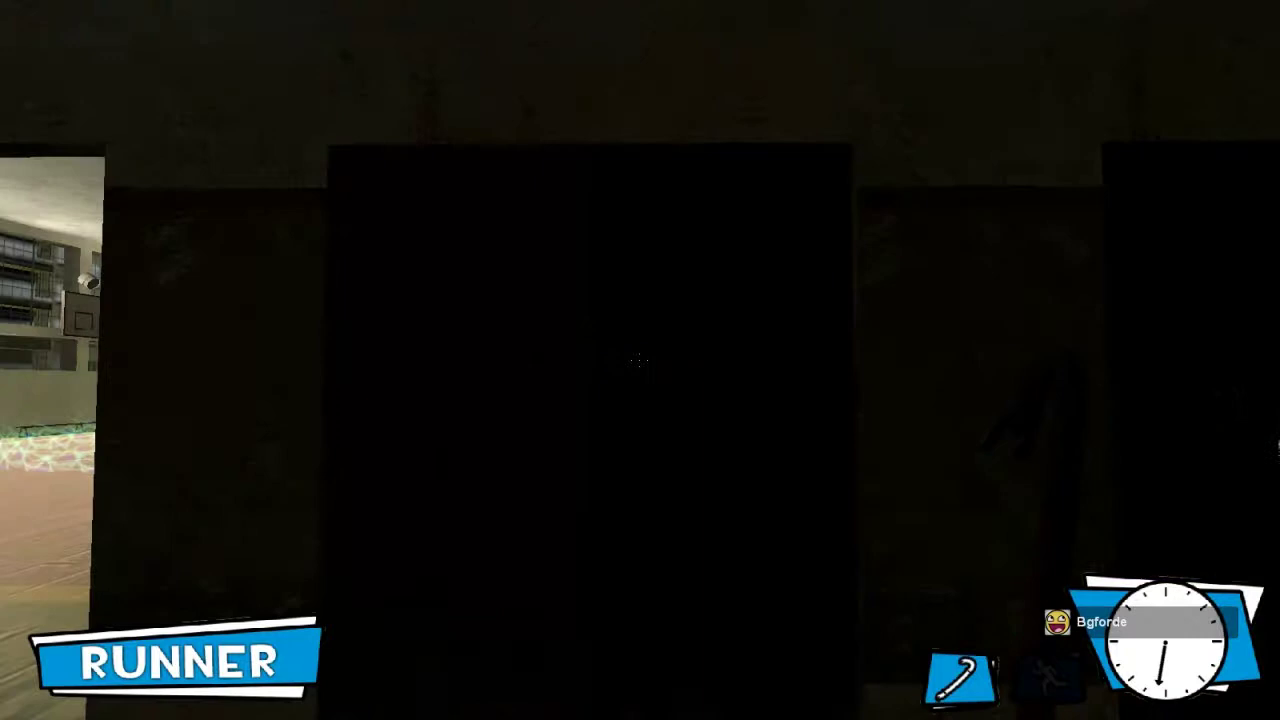
{"action": "key", "text": "w"}
{"action": "key", "text": "w"}
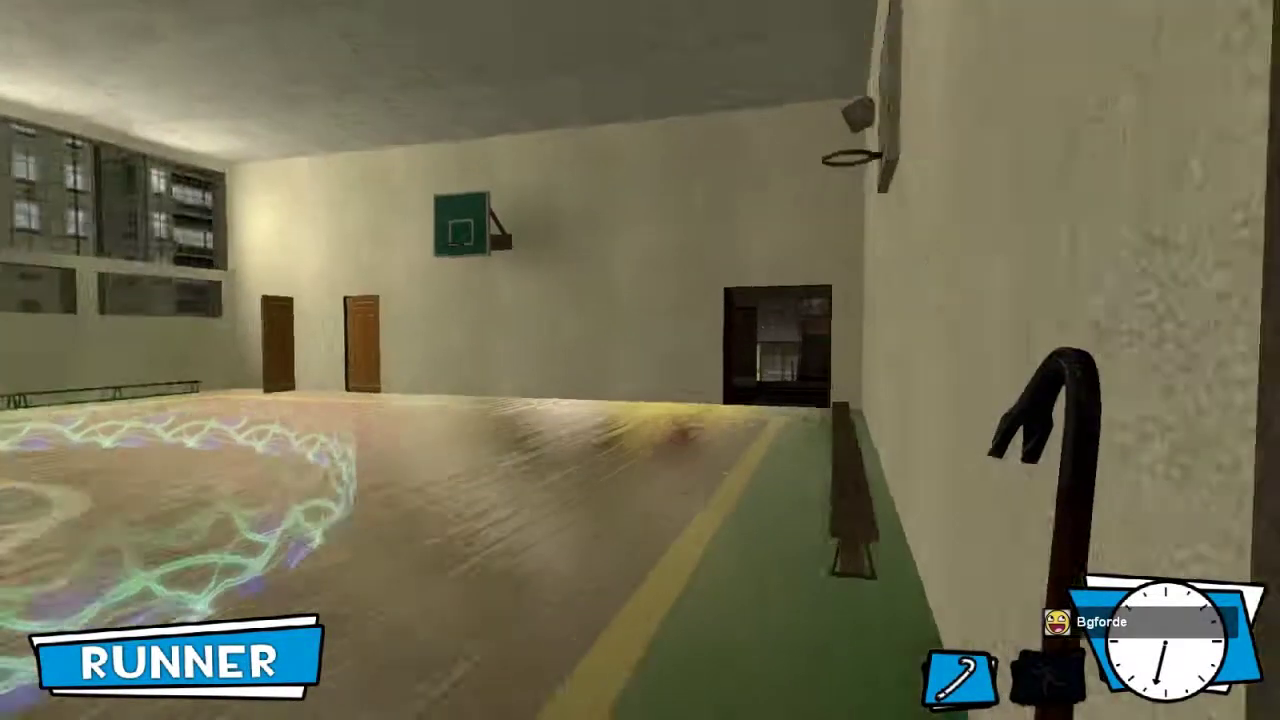
{"action": "key", "text": "w"}
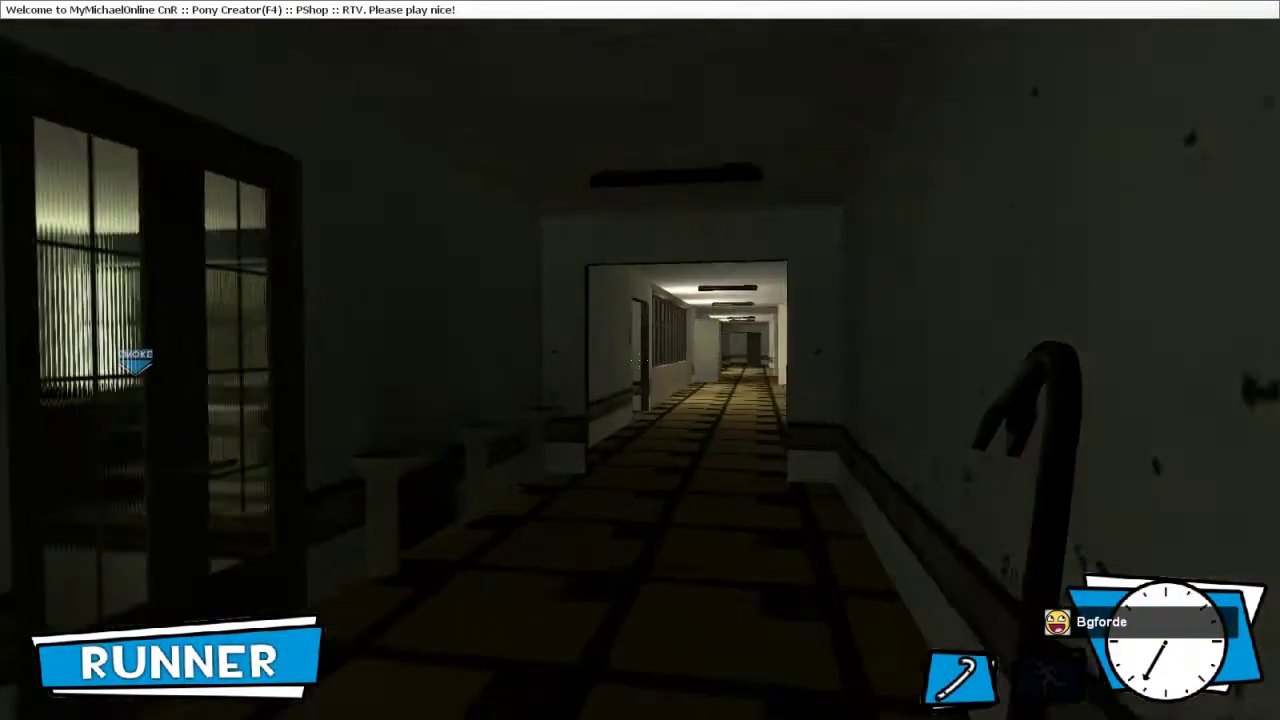
{"action": "key", "text": "w"}
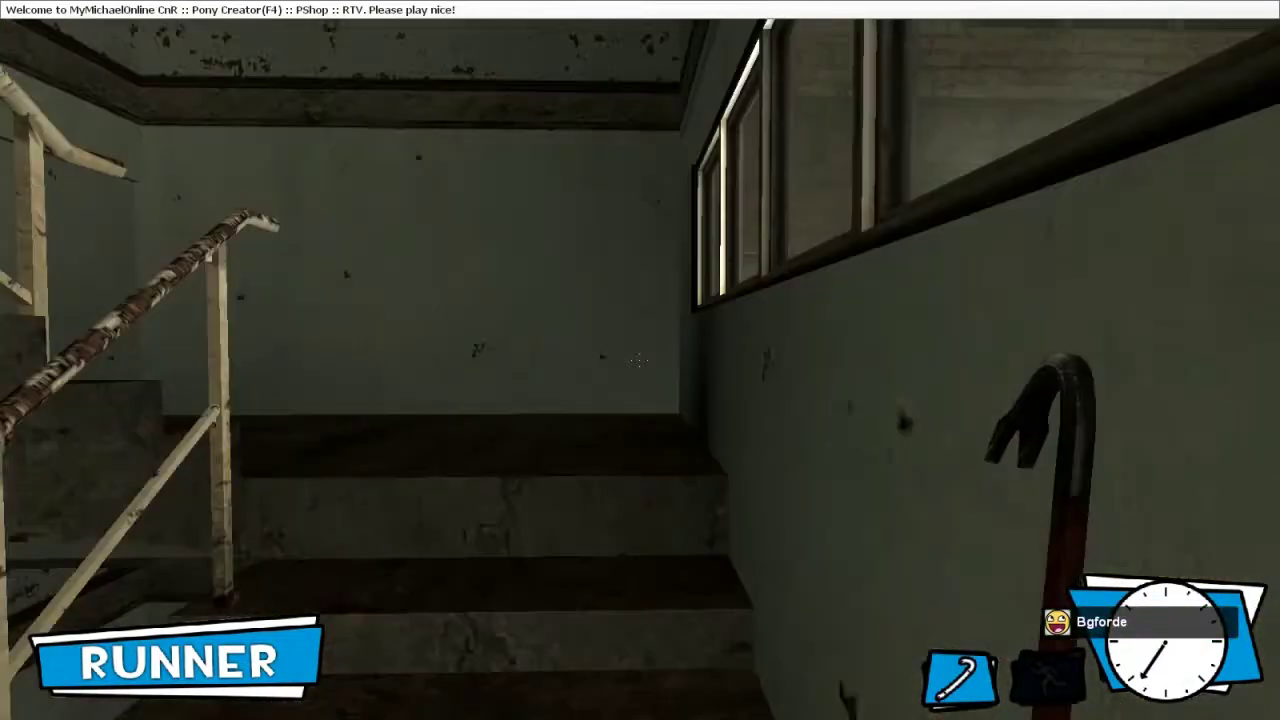
{"action": "key", "text": "w"}
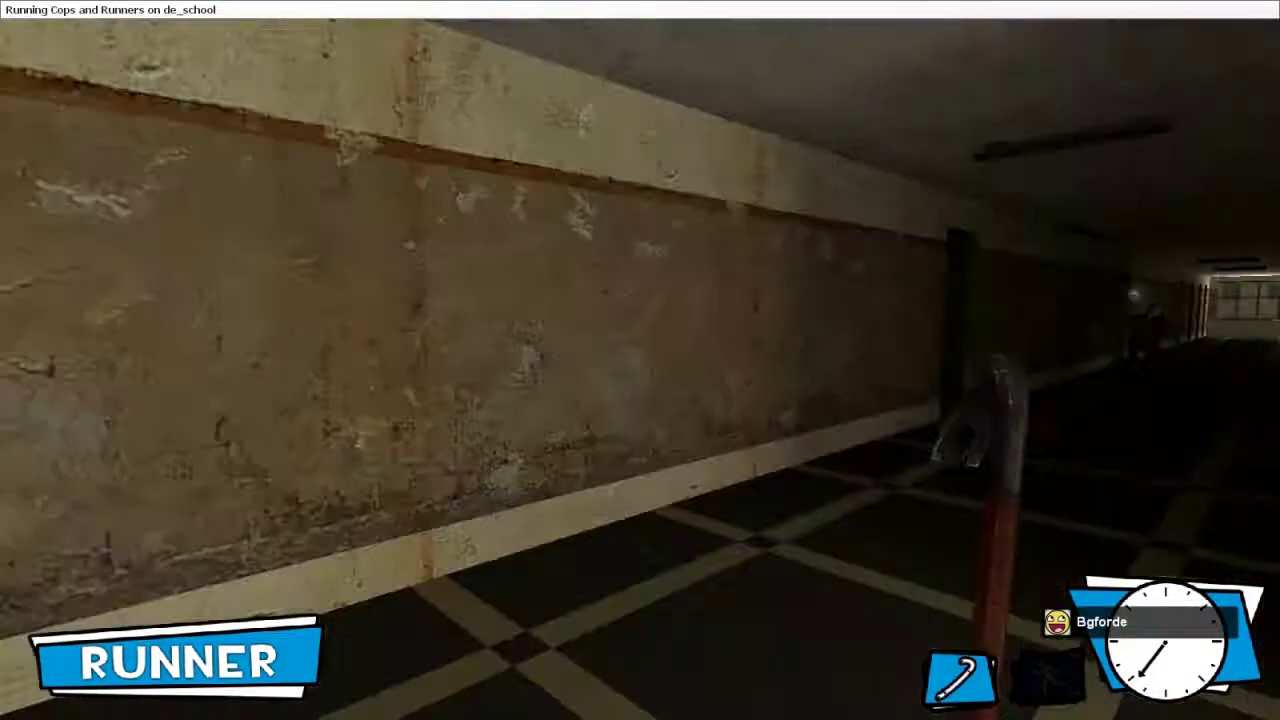
{"action": "key", "text": "w"}
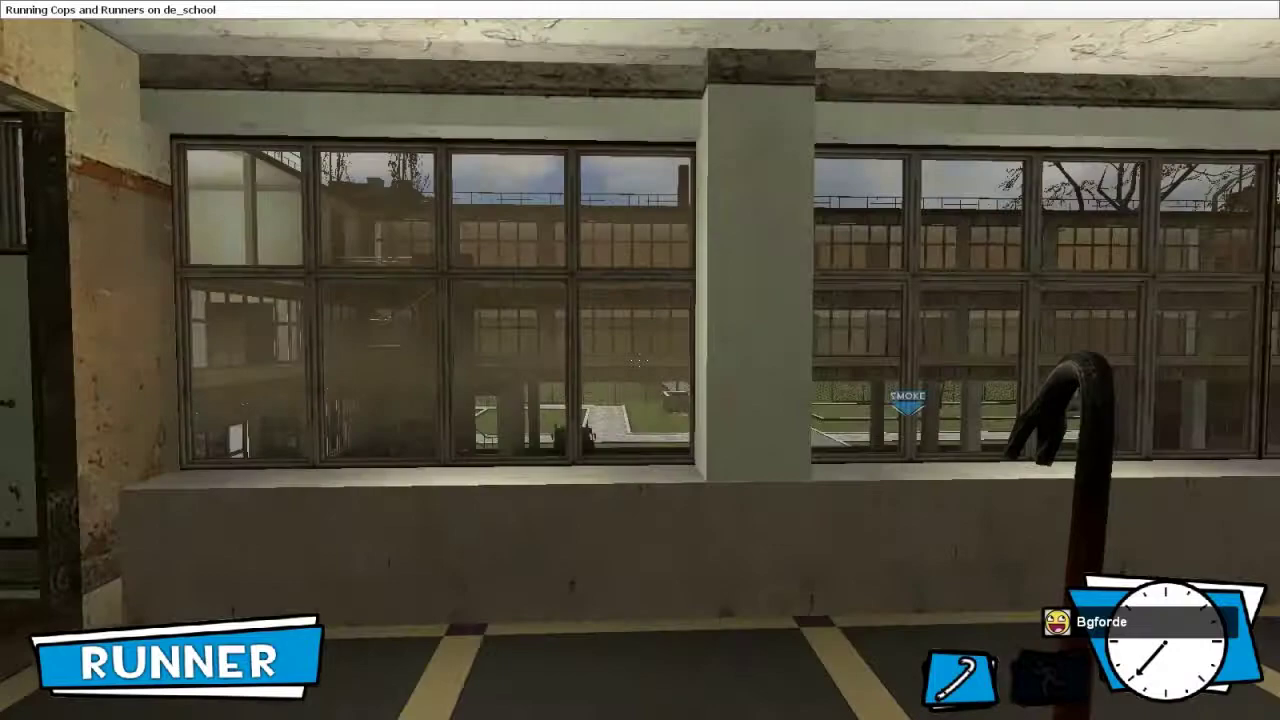
{"action": "key", "text": "w"}
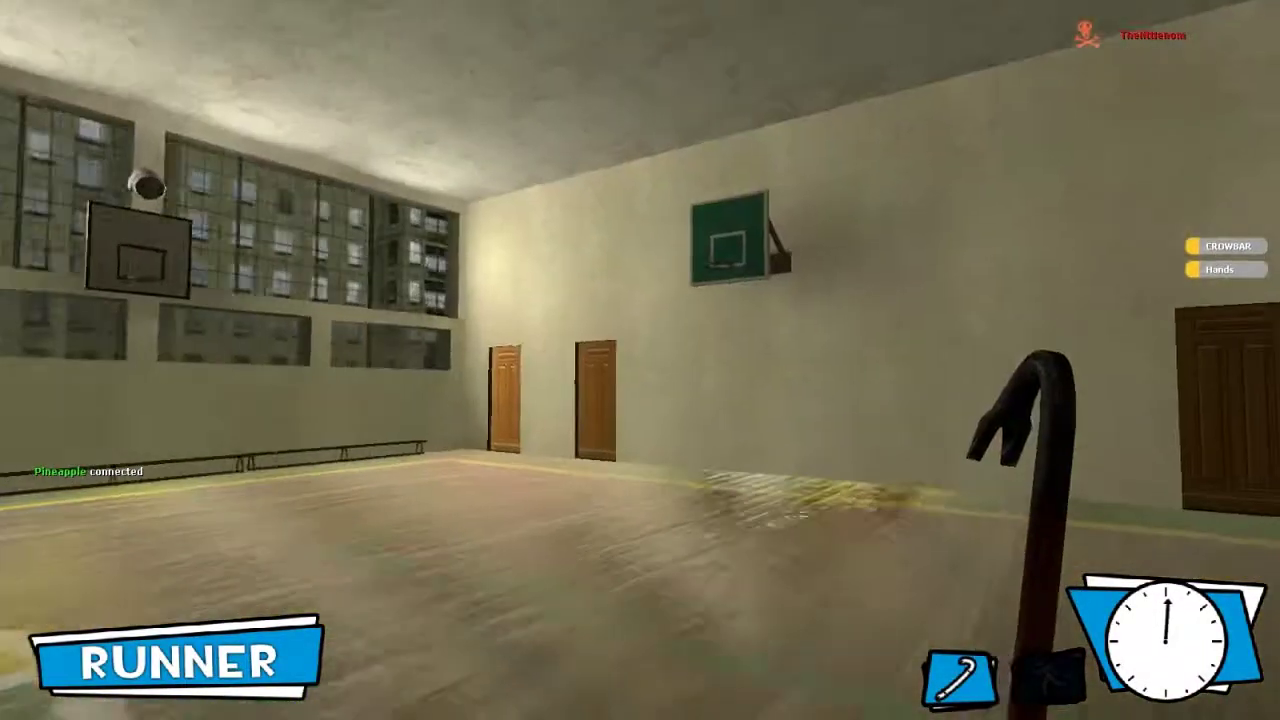
{"action": "key", "text": "w"}
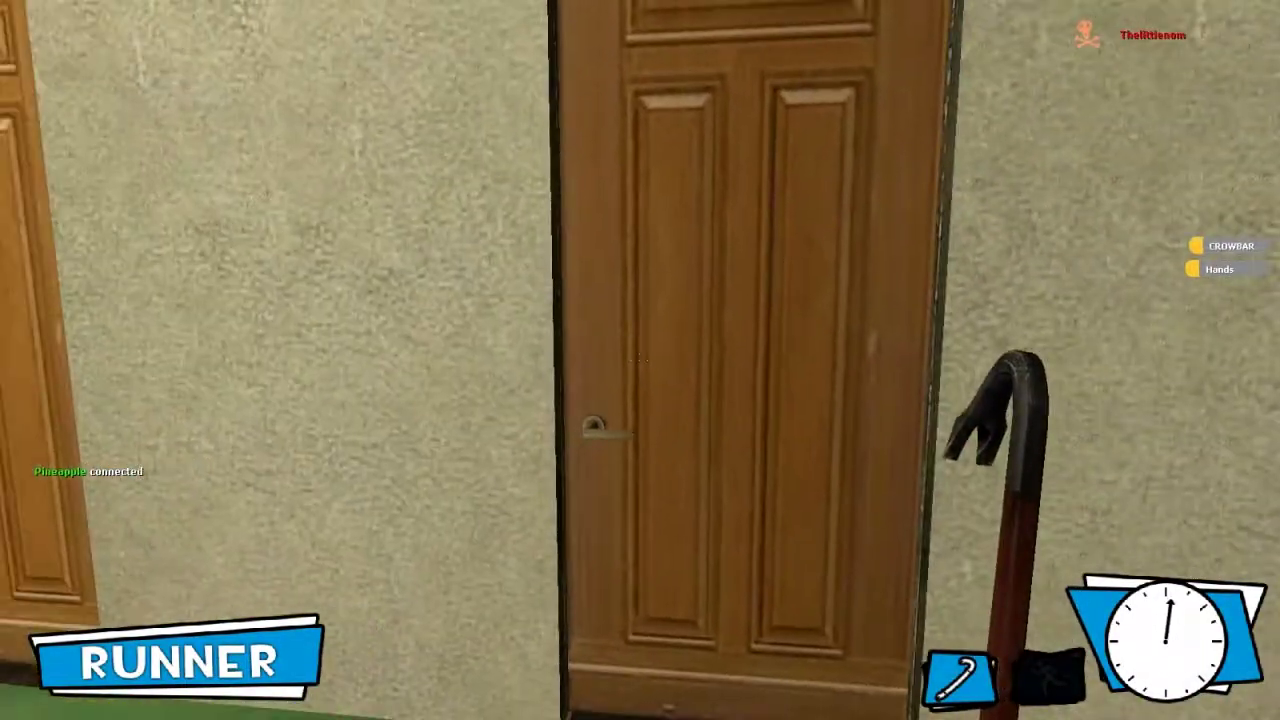
{"action": "key", "text": "w"}
{"action": "key", "text": "w"}
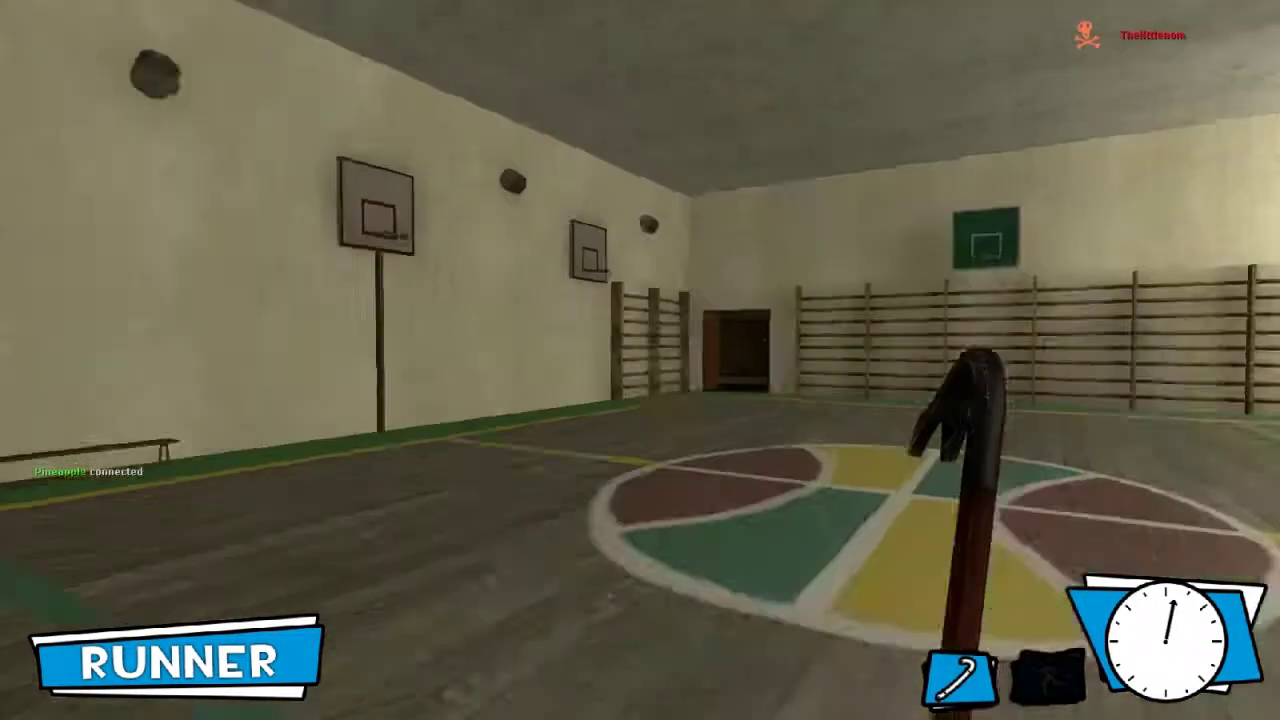
{"action": "key", "text": "w"}
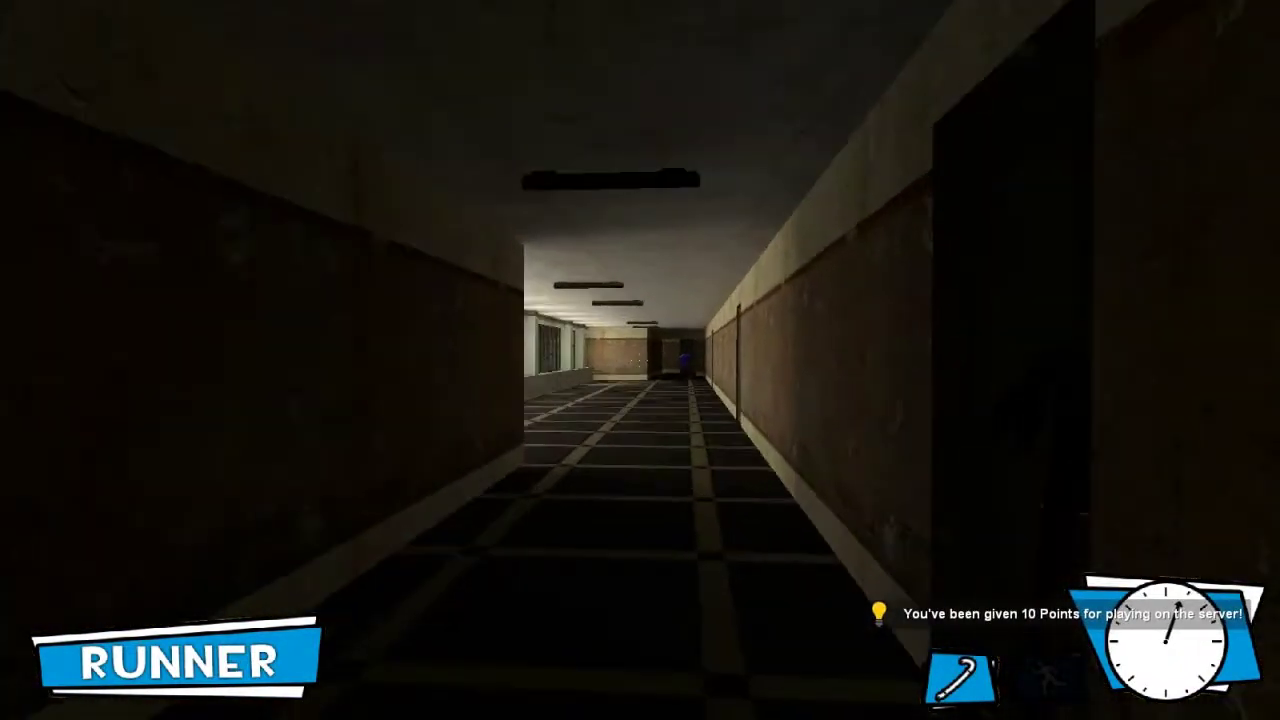
{"action": "key", "text": "w"}
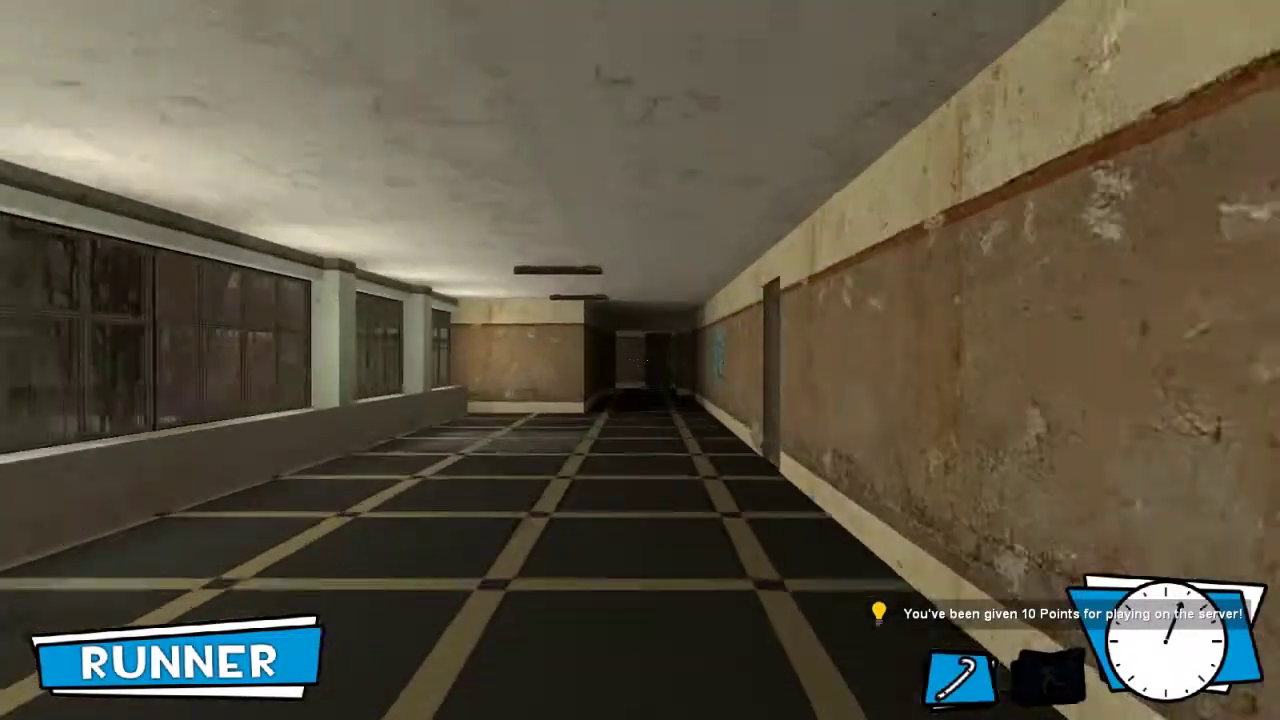
{"action": "key", "text": "w"}
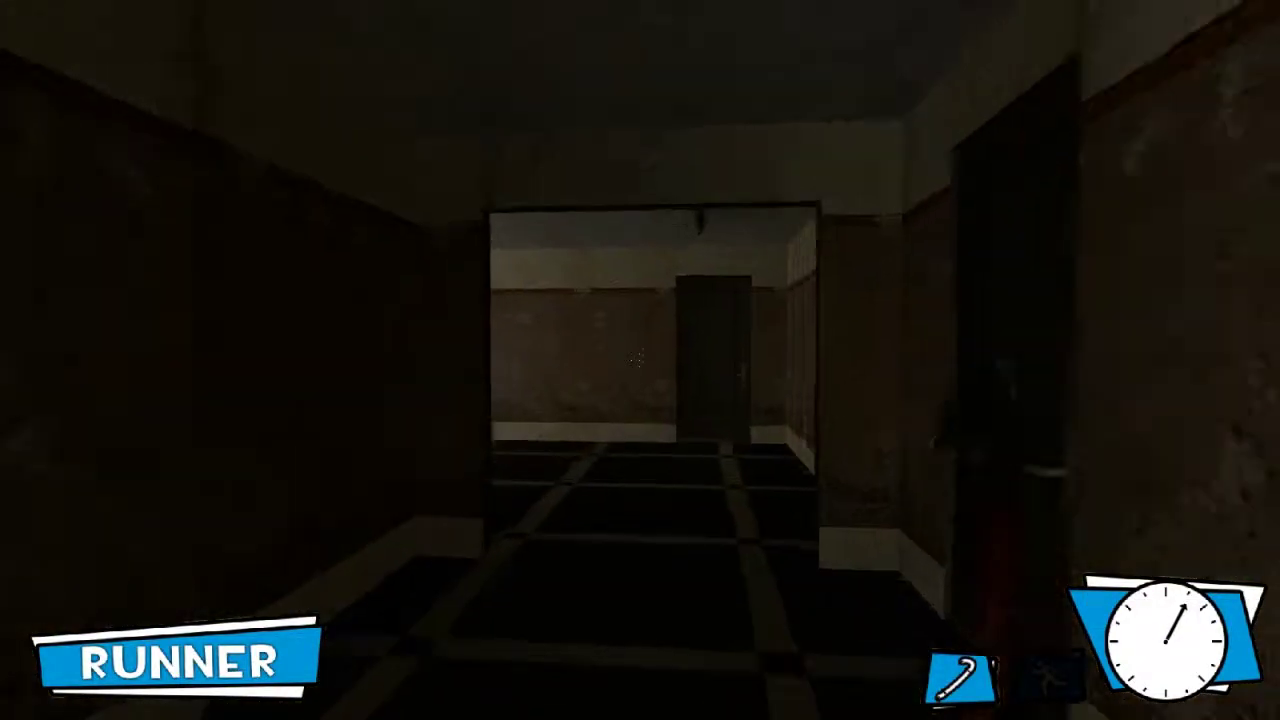
{"action": "key", "text": "w"}
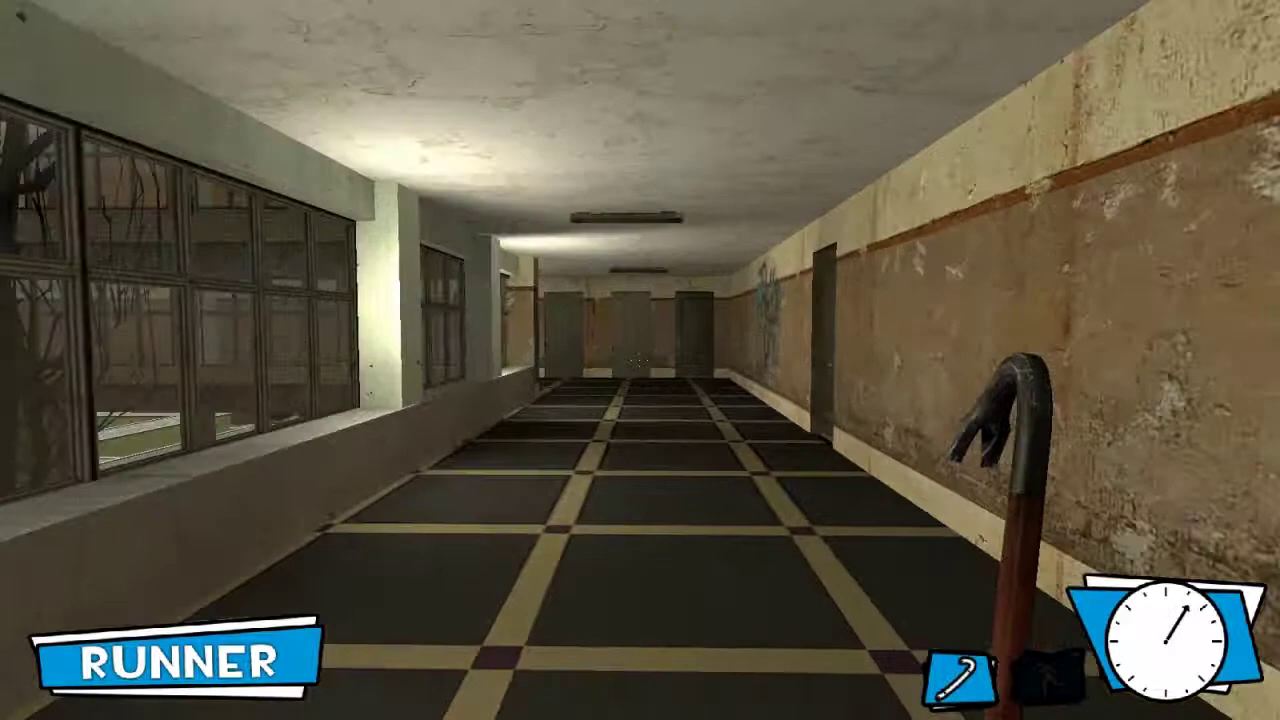
{"action": "key", "text": "w"}
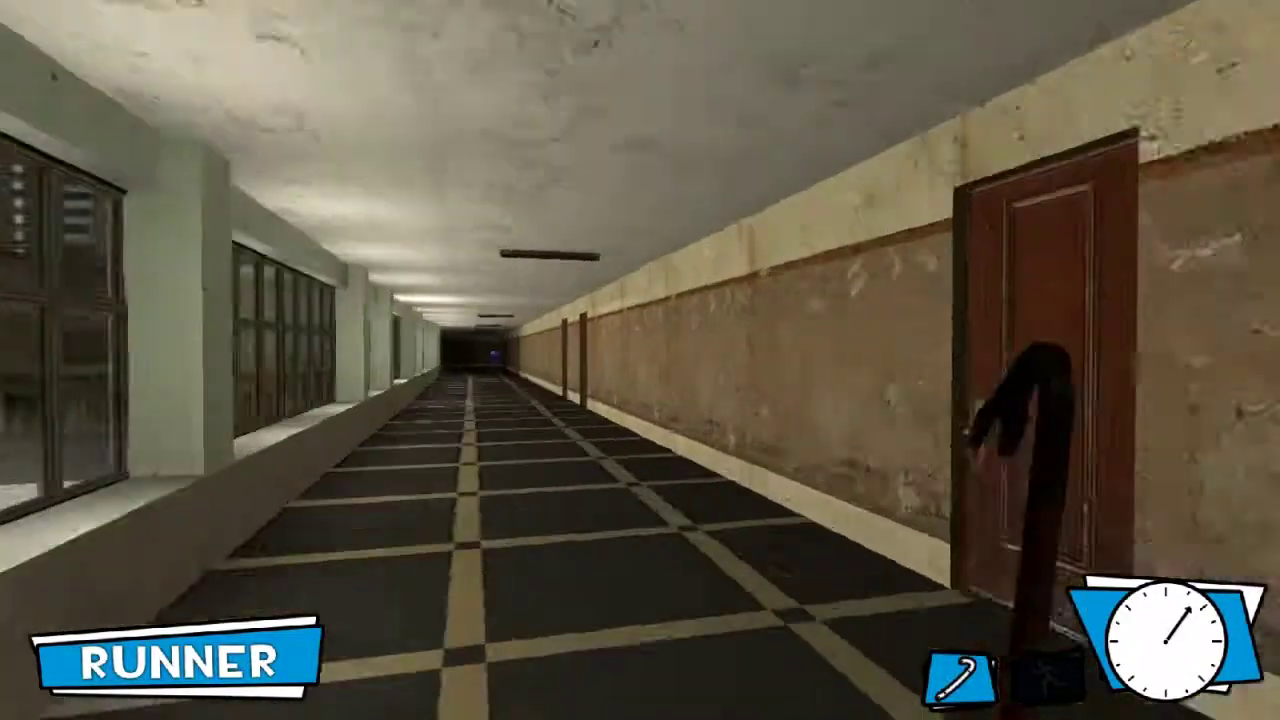
{"action": "key", "text": "w"}
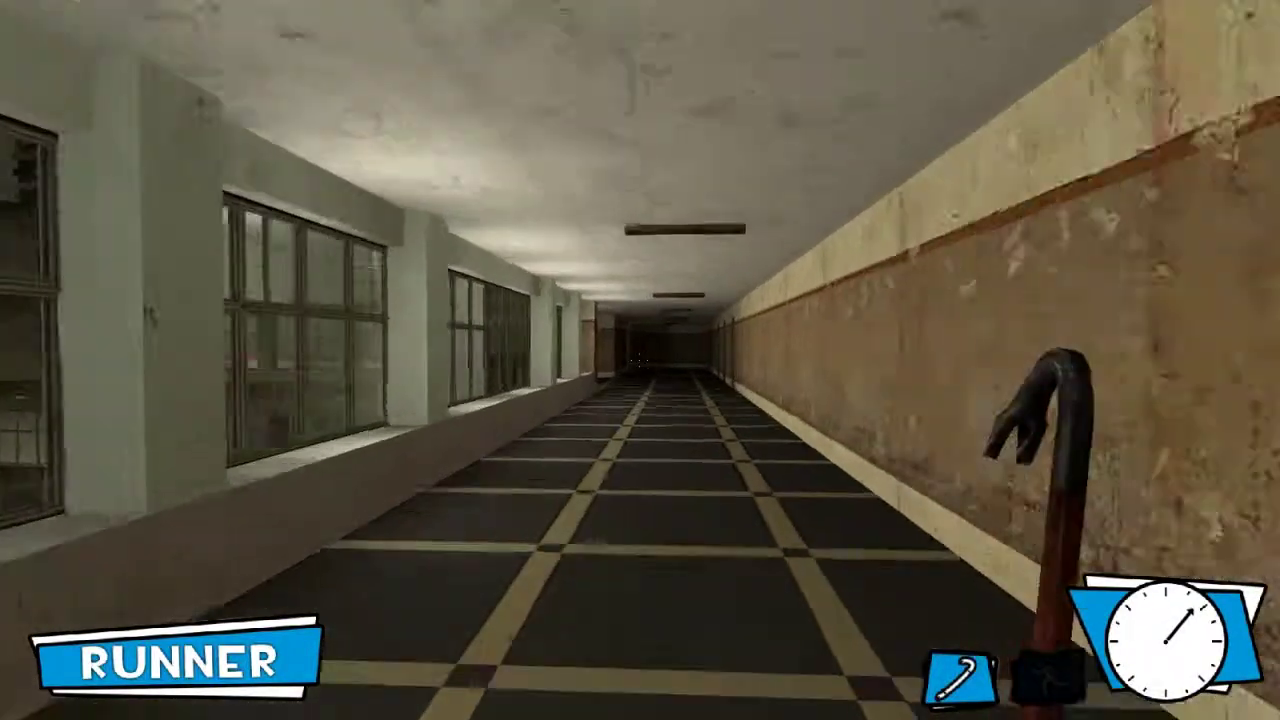
{"action": "key", "text": "w"}
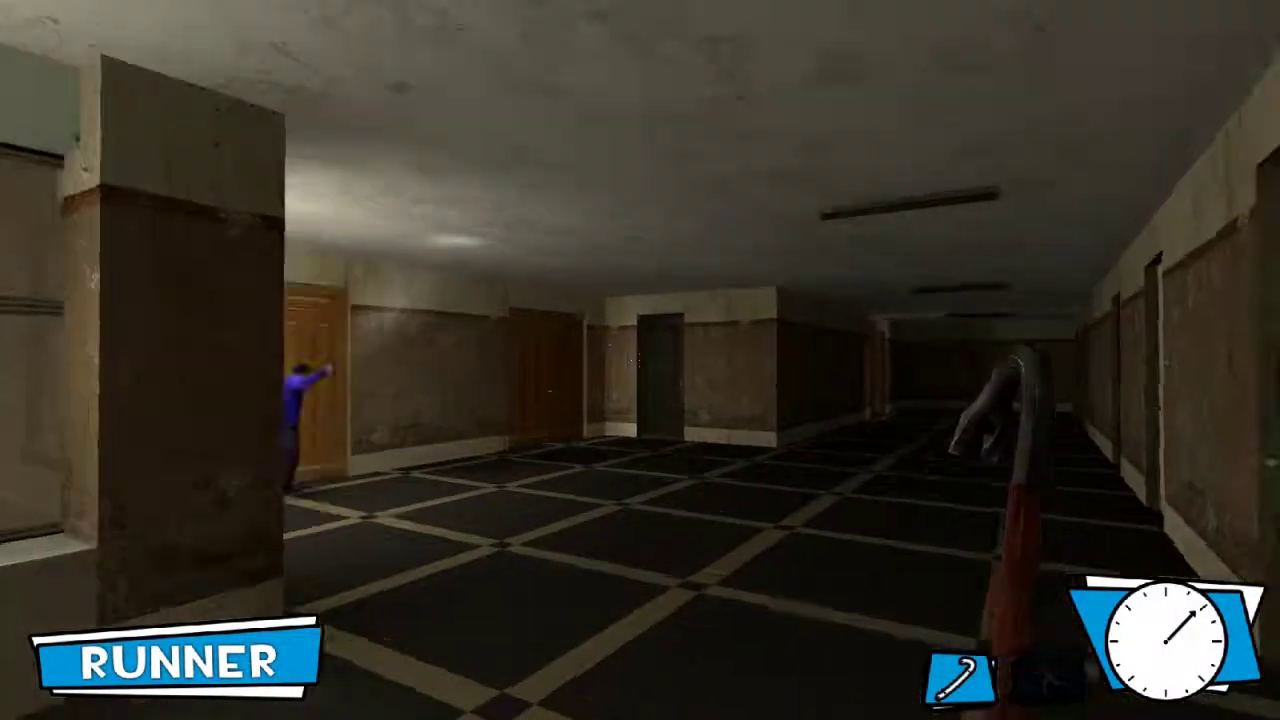
{"action": "key", "text": "w"}
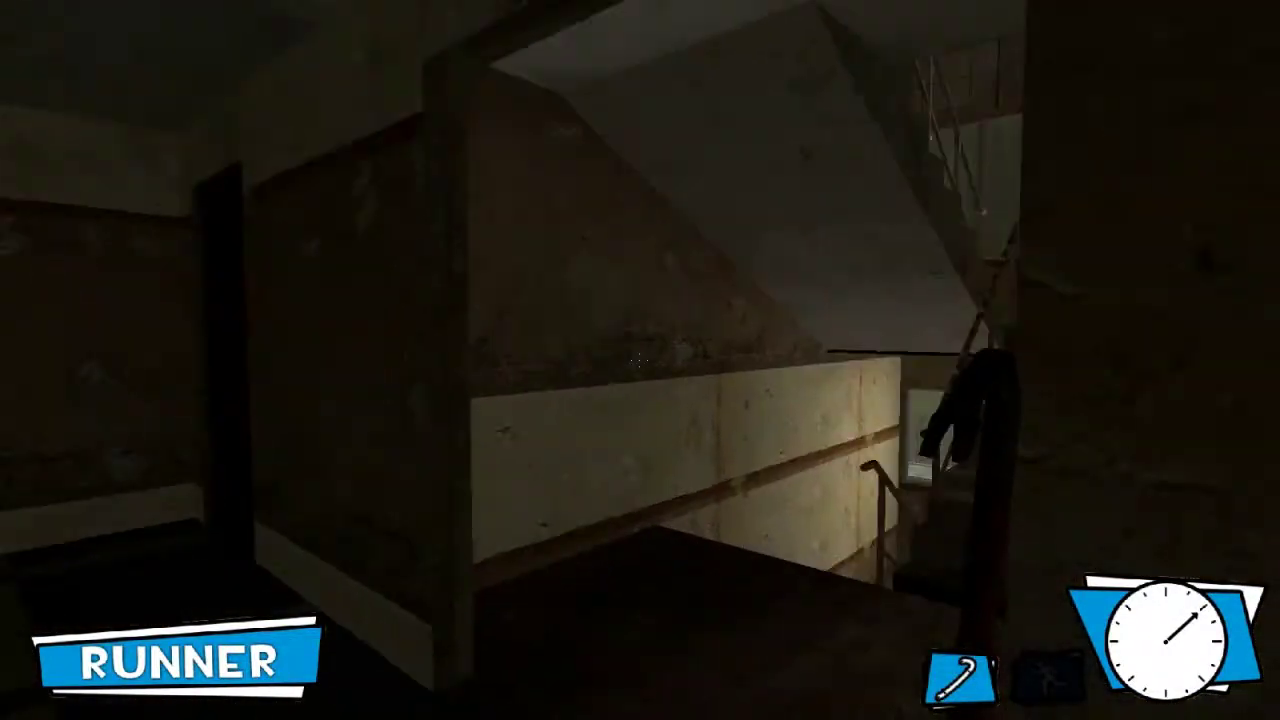
{"action": "key", "text": "w"}
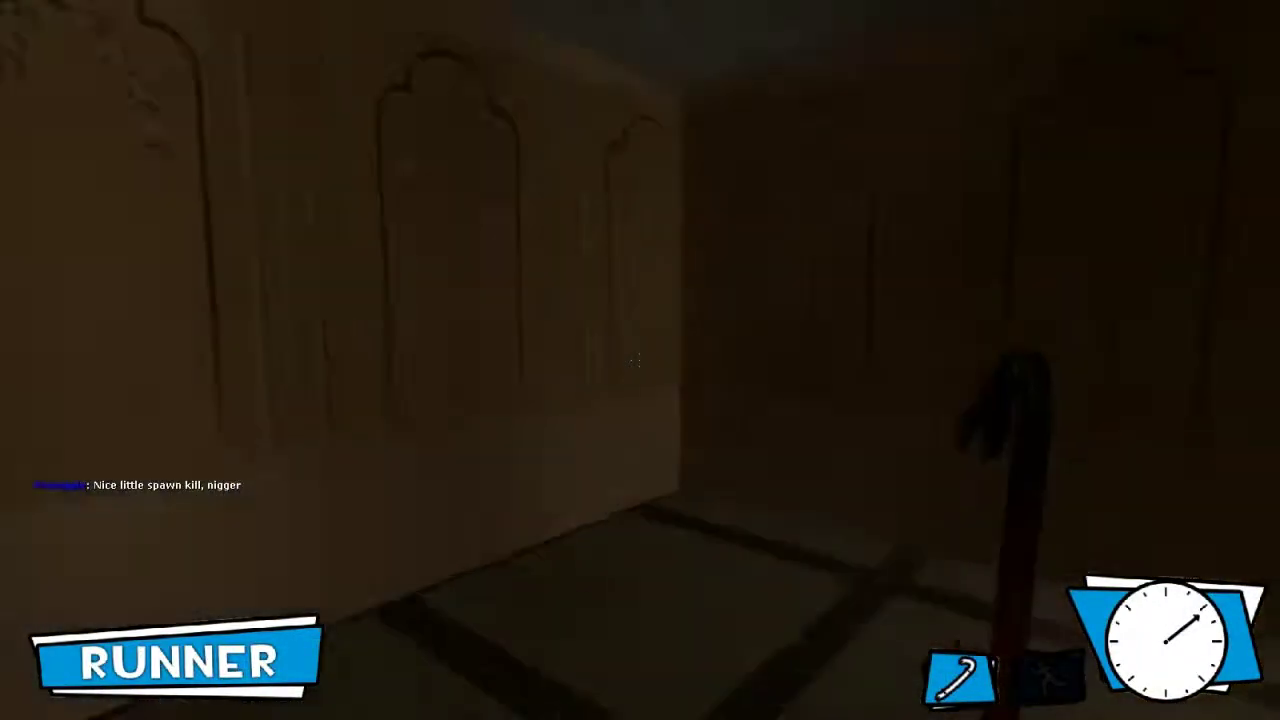
{"action": "key", "text": "w"}
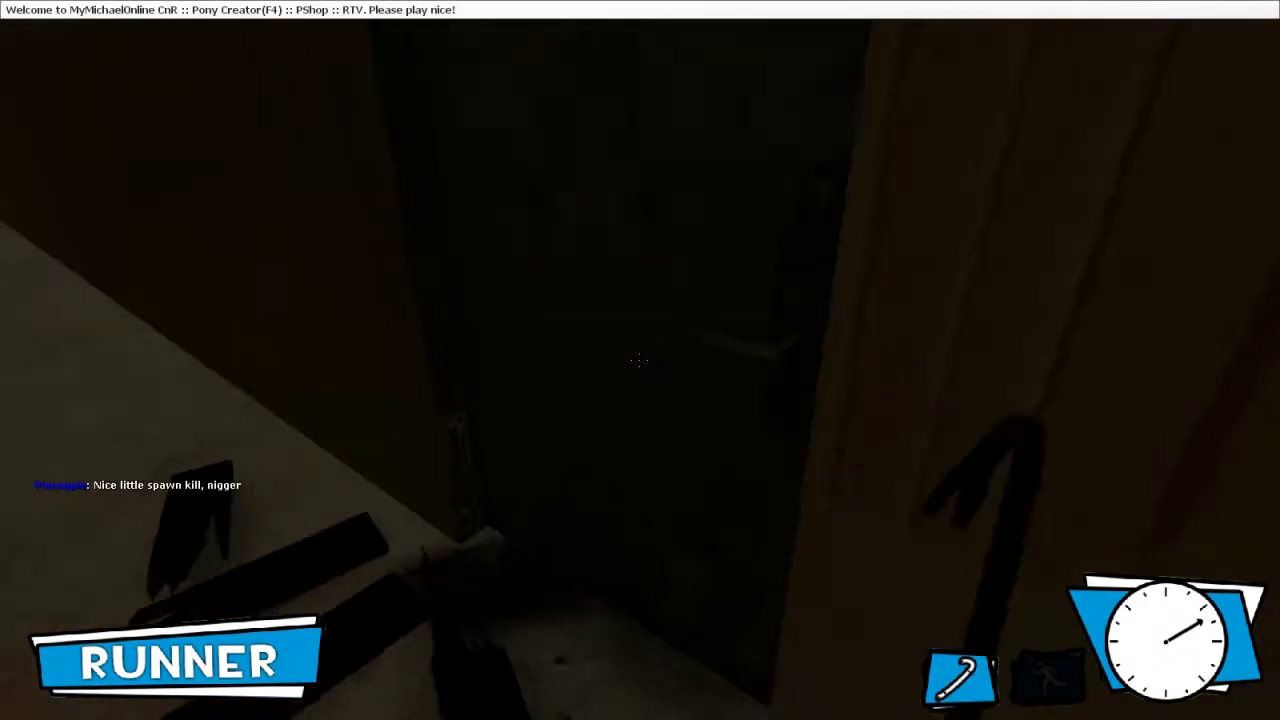
{"action": "key", "text": "f"}
{"action": "key", "text": "w"}
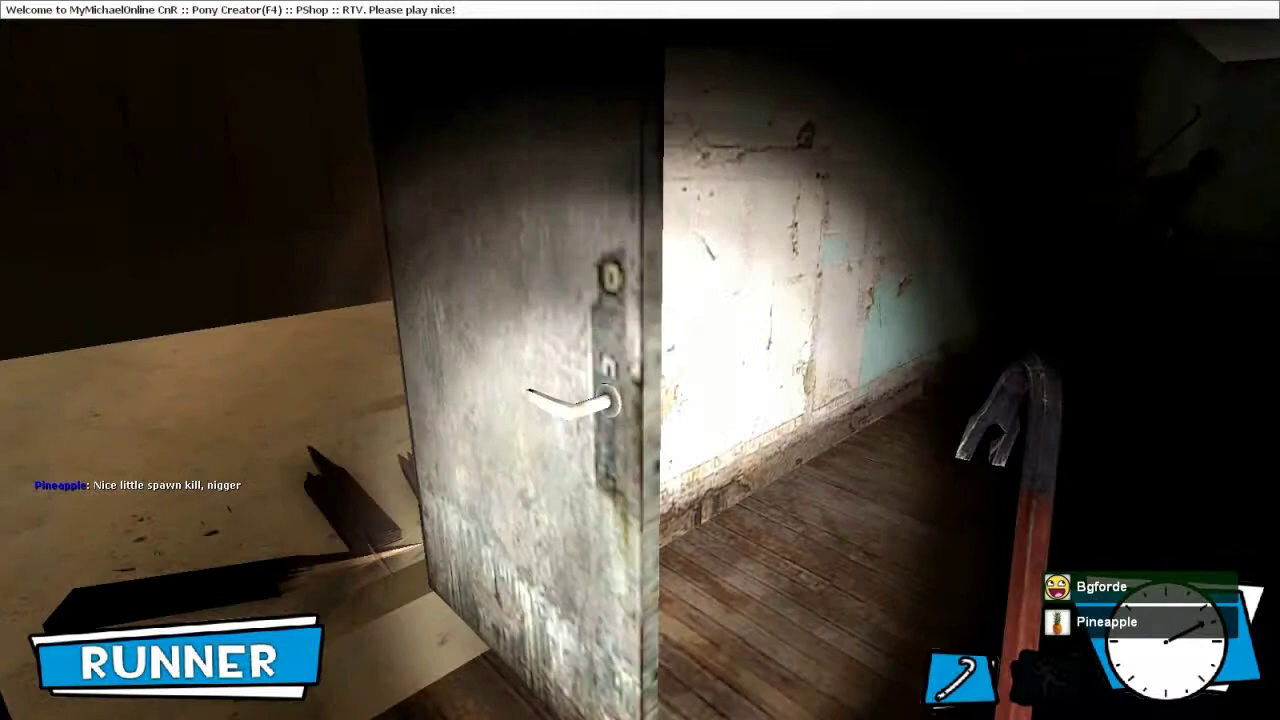
{"action": "key", "text": "w"}
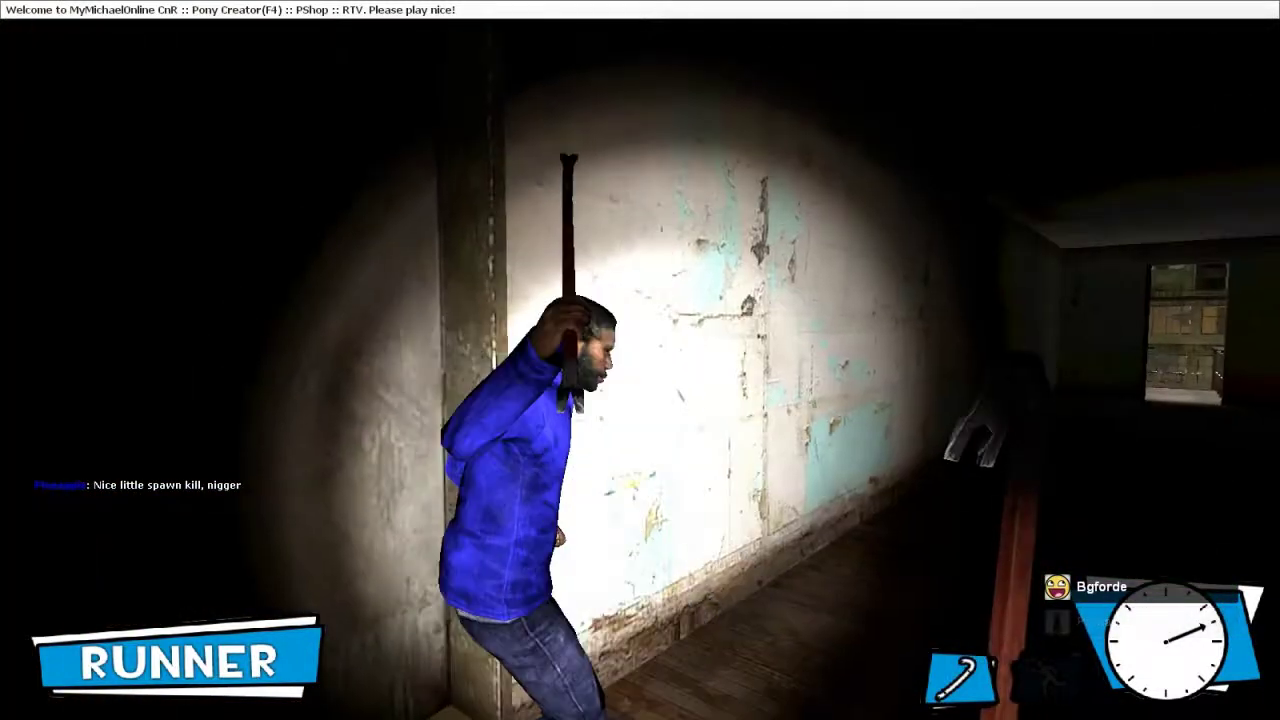
{"action": "key", "text": "w"}
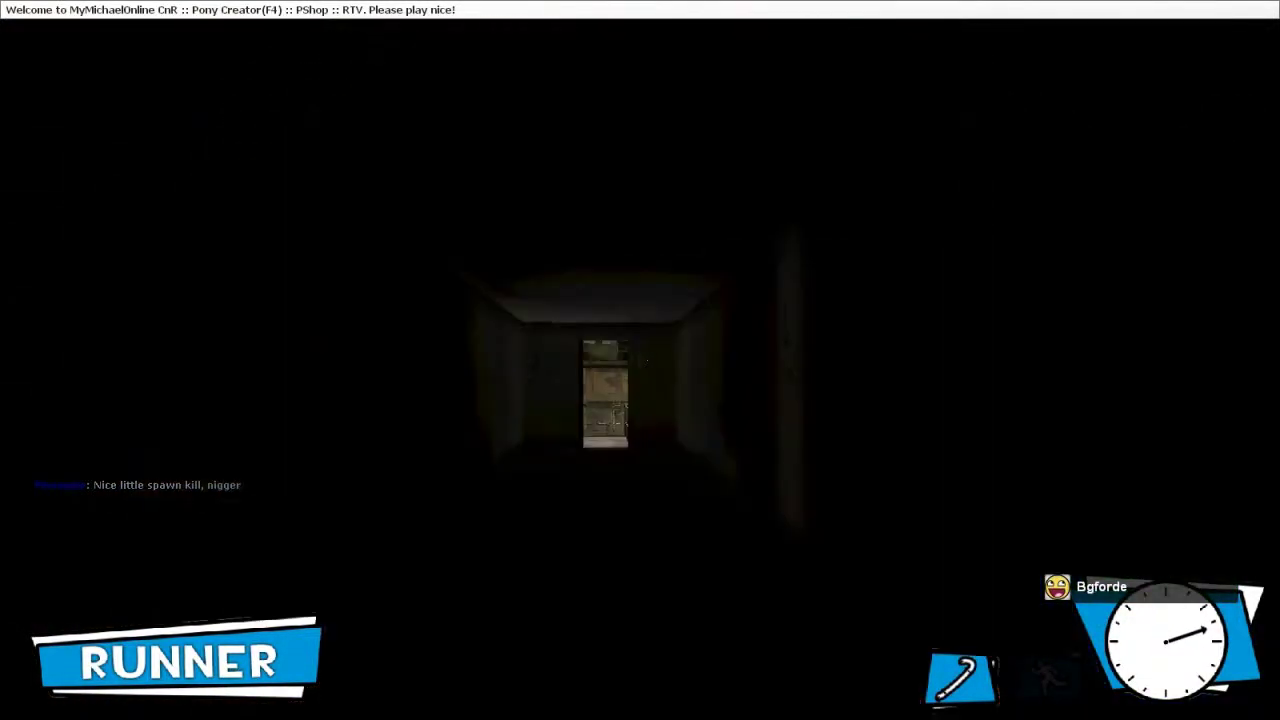
{"action": "key", "text": "w"}
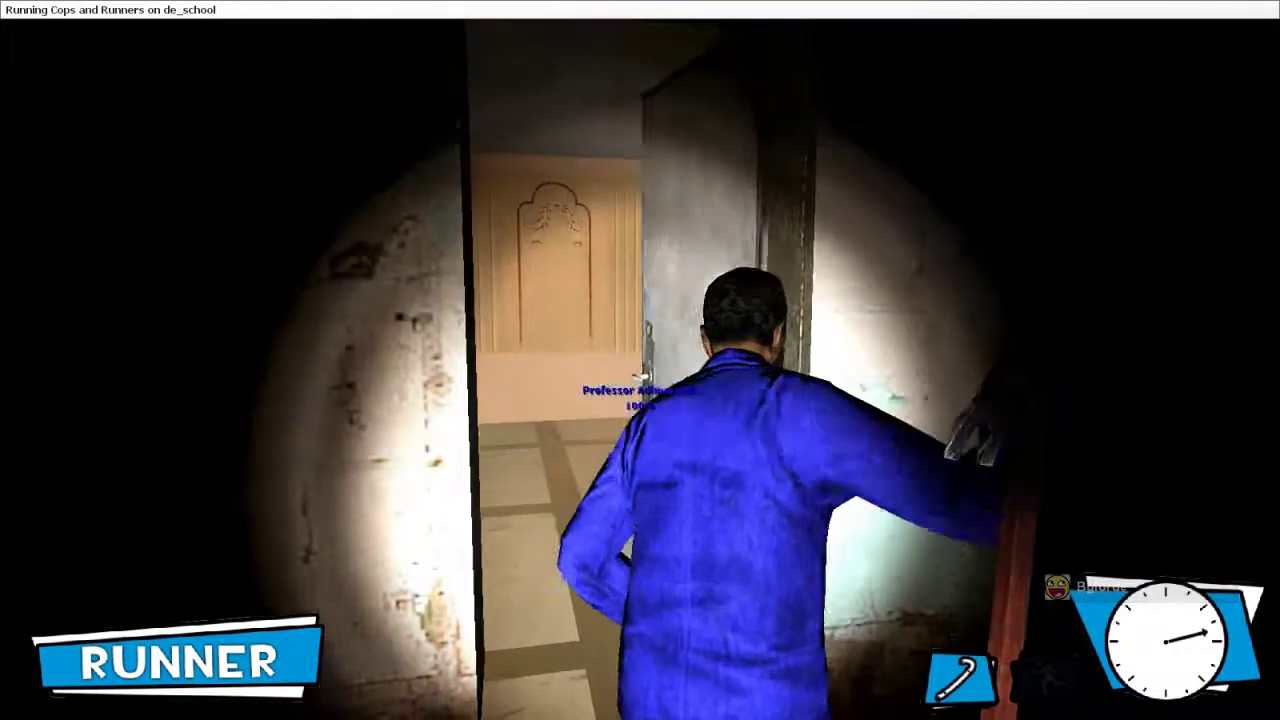
{"action": "key", "text": "w"}
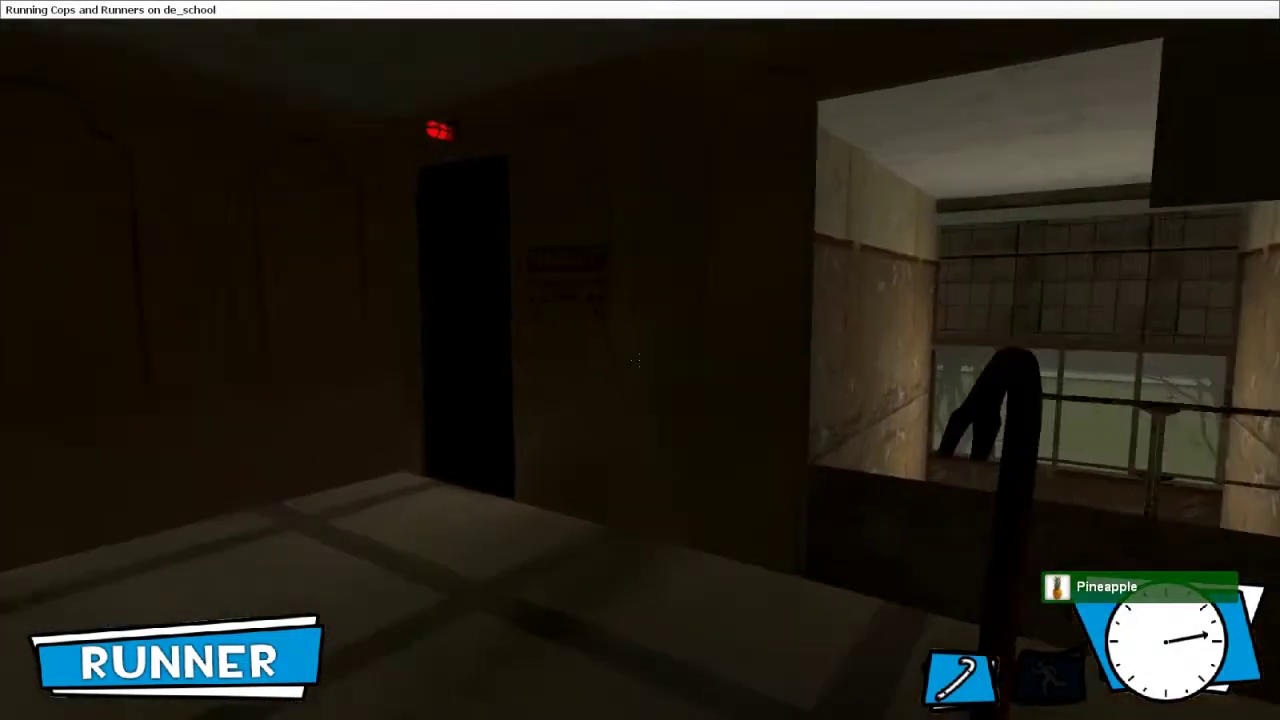
{"action": "key", "text": "f"}
{"action": "key", "text": "w"}
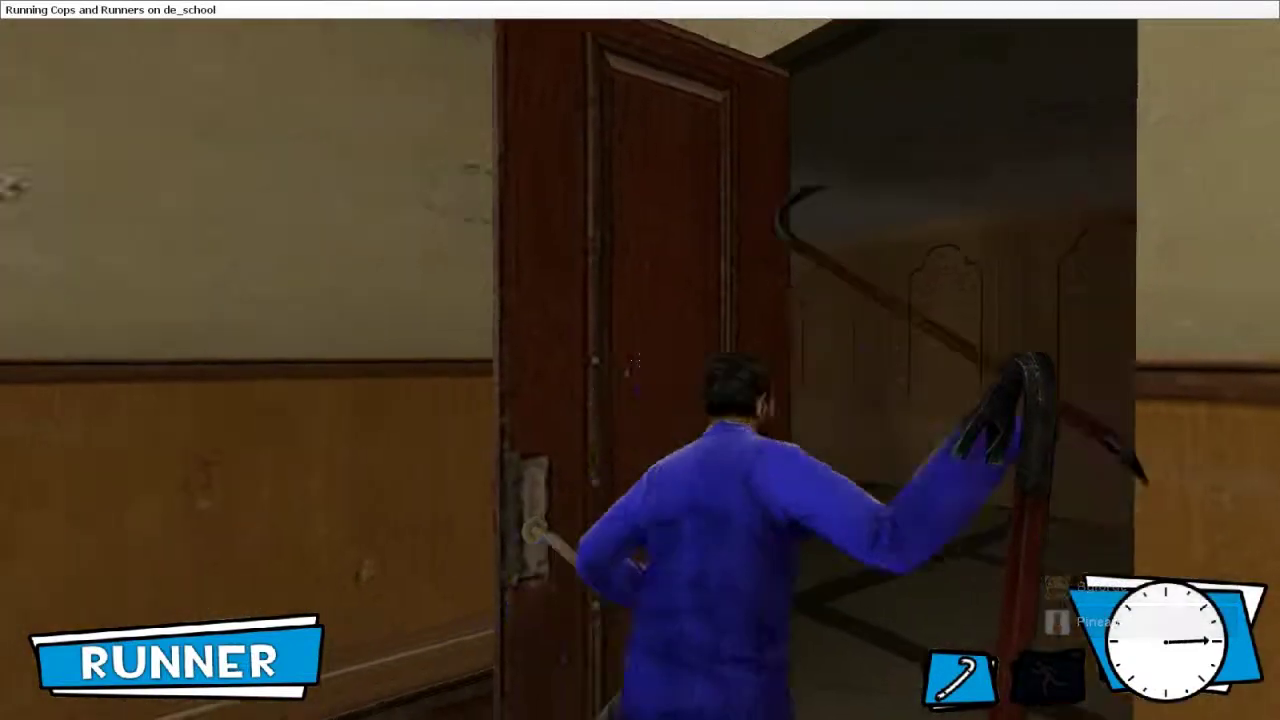
{"action": "key", "text": "w"}
{"action": "key", "text": "w"}
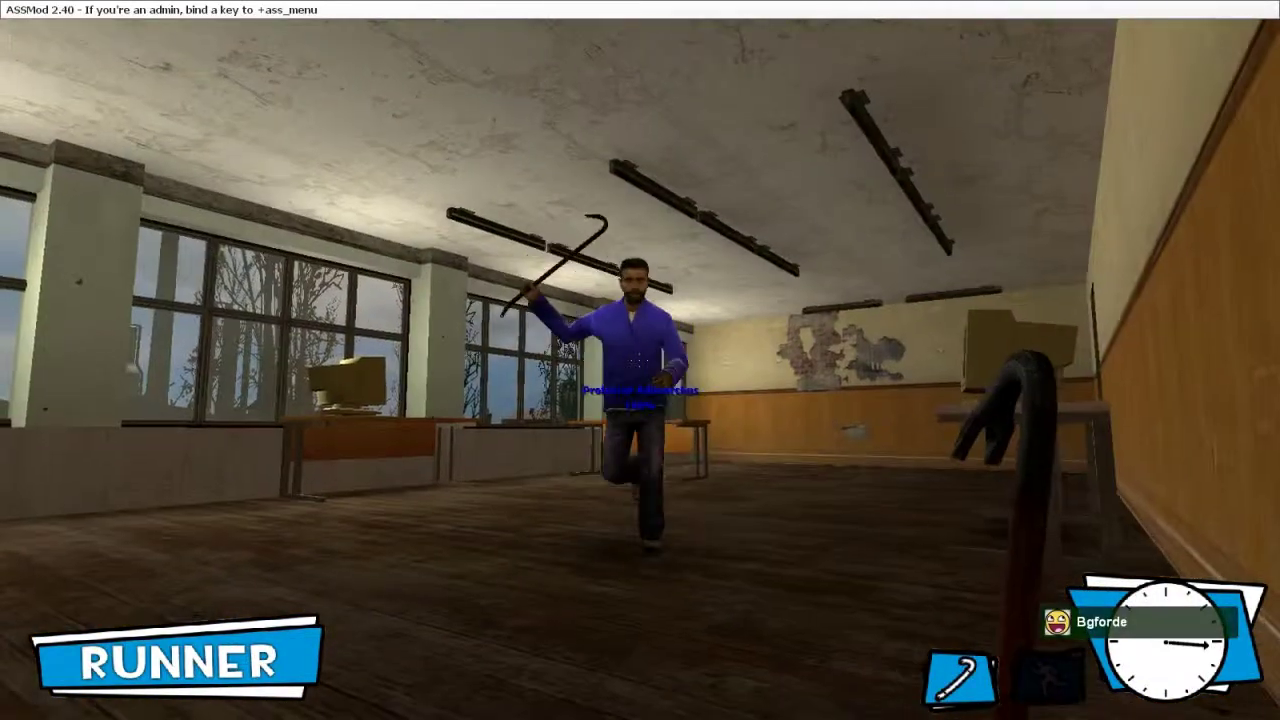
{"action": "key", "text": "w"}
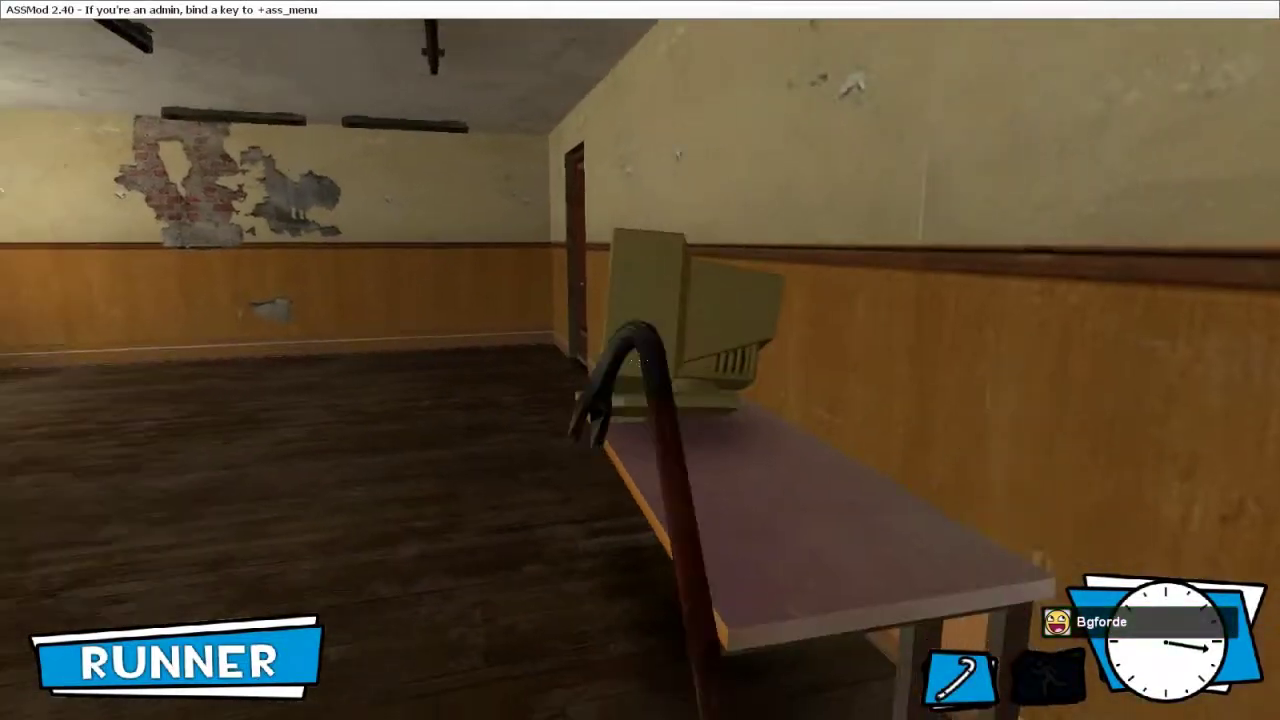
{"action": "key", "text": "w"}
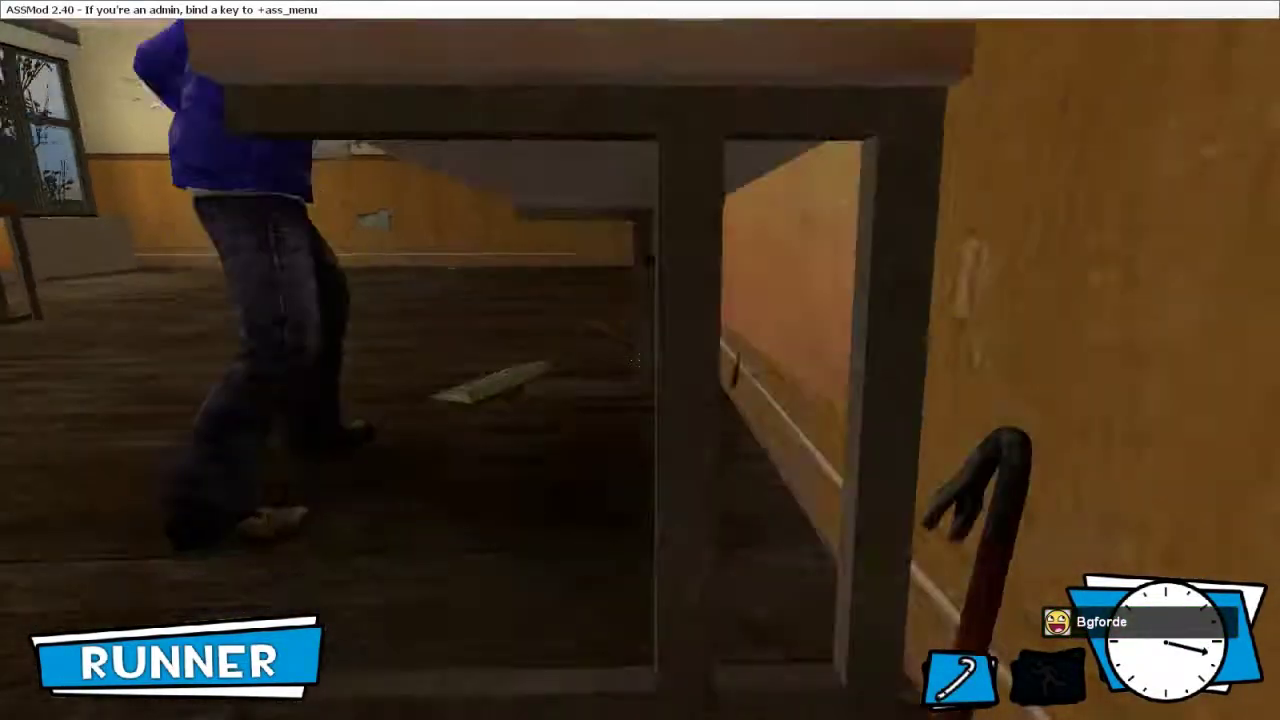
{"action": "key", "text": "w"}
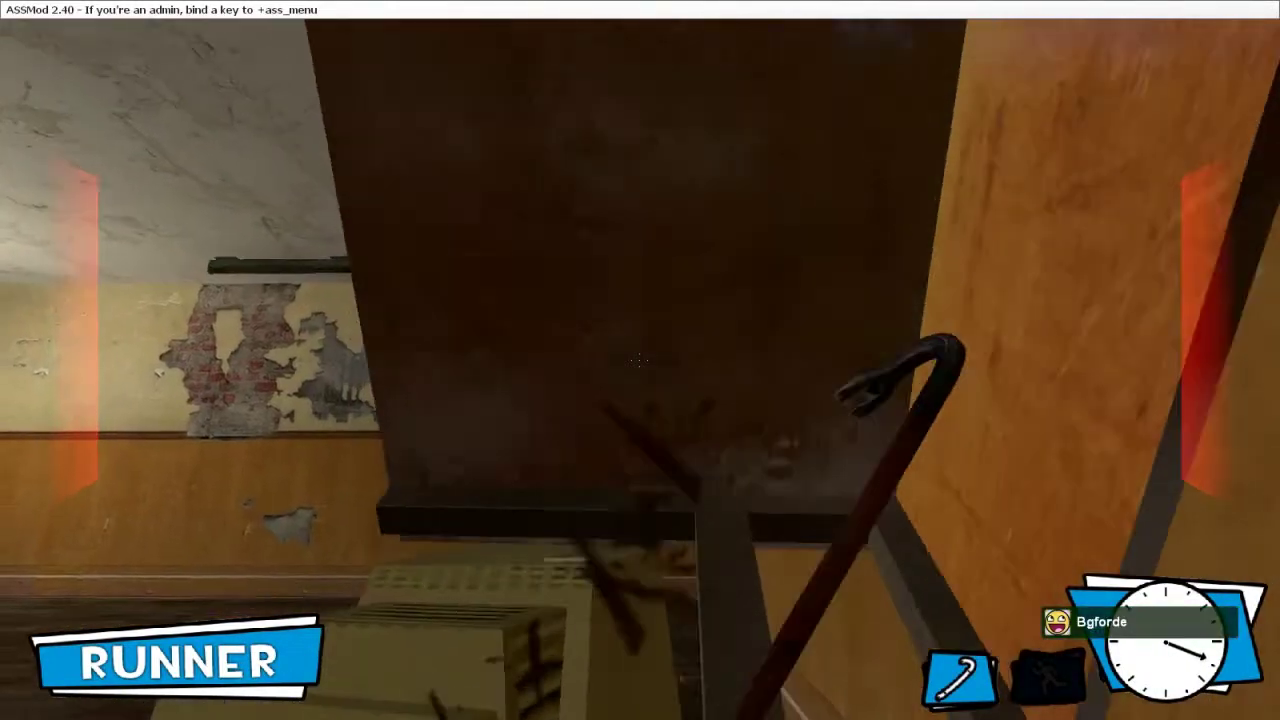
{"action": "key", "text": "w"}
{"action": "key", "text": "w"}
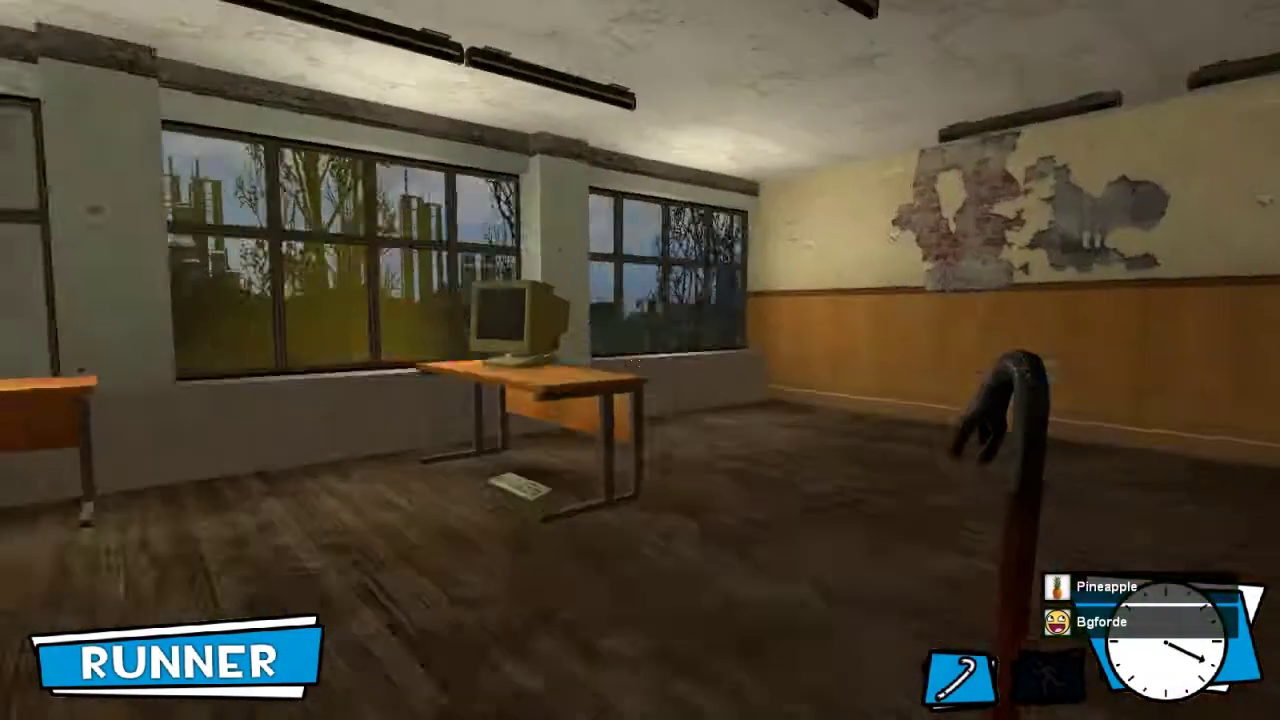
{"action": "key", "text": "w"}
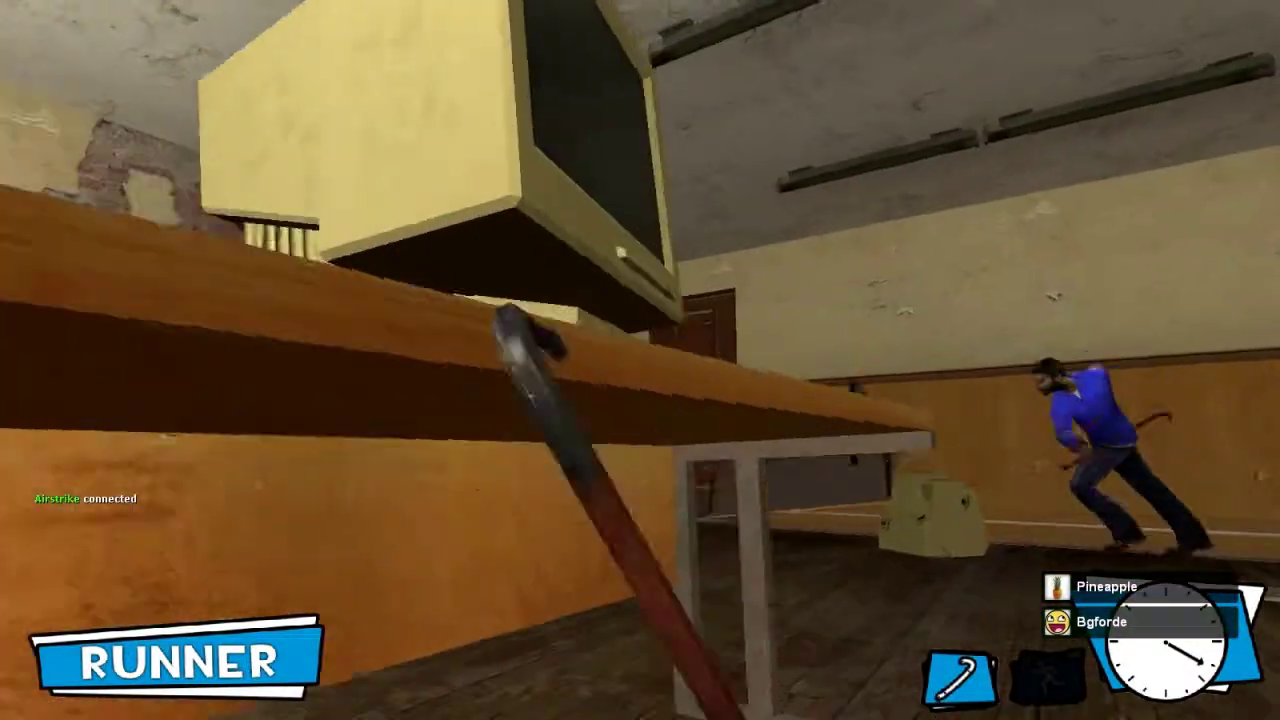
{"action": "key", "text": "w"}
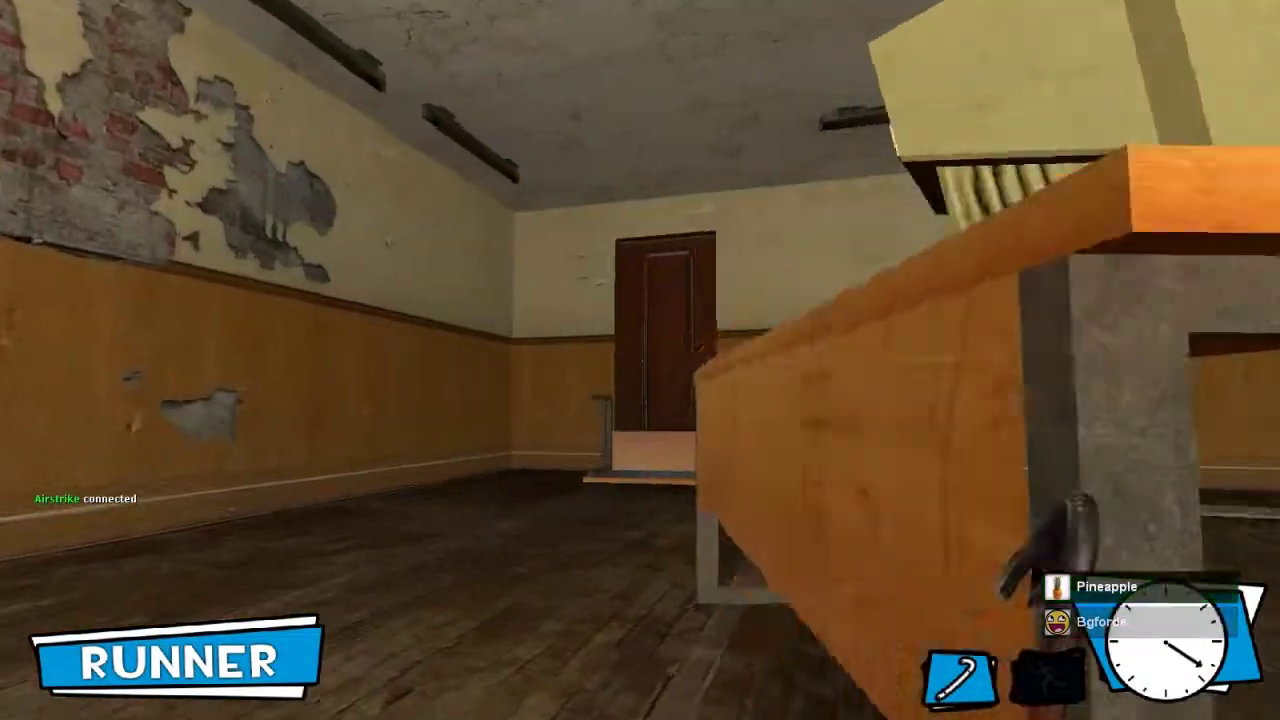
{"action": "left_click", "coordinate": [640, 360]}
{"action": "key", "text": "w"}
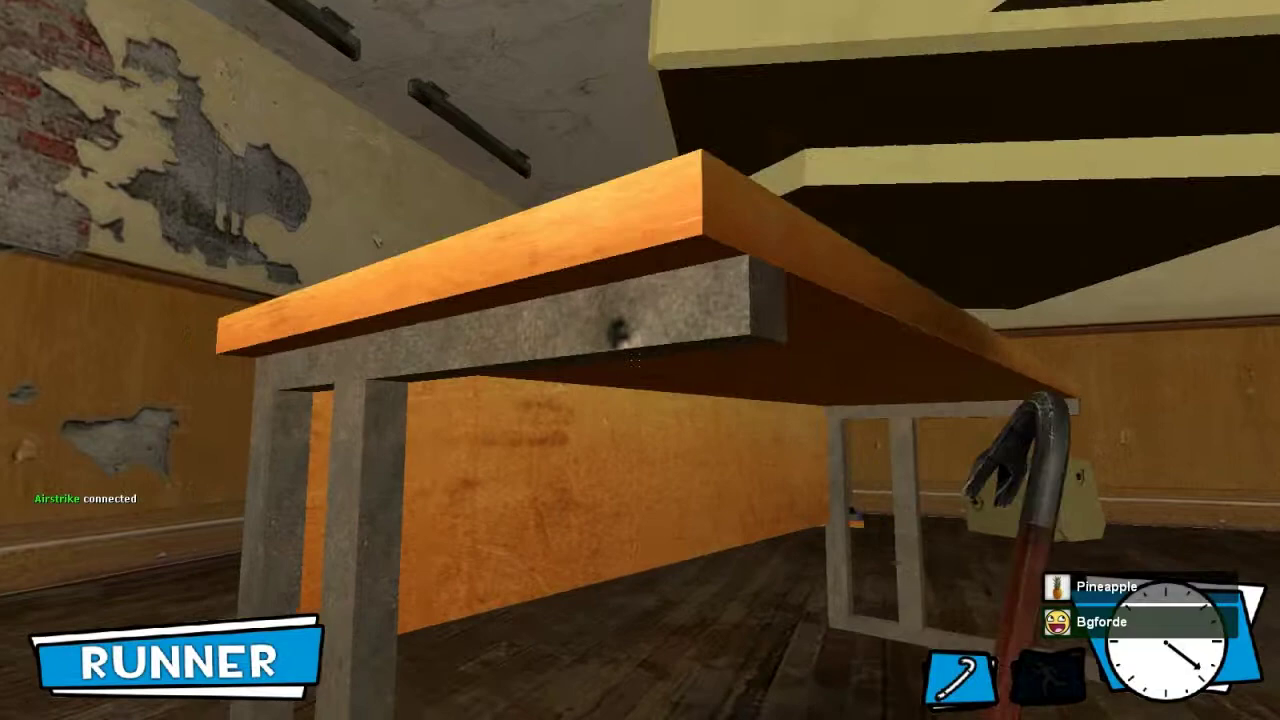
{"action": "left_click", "coordinate": [640, 360]}
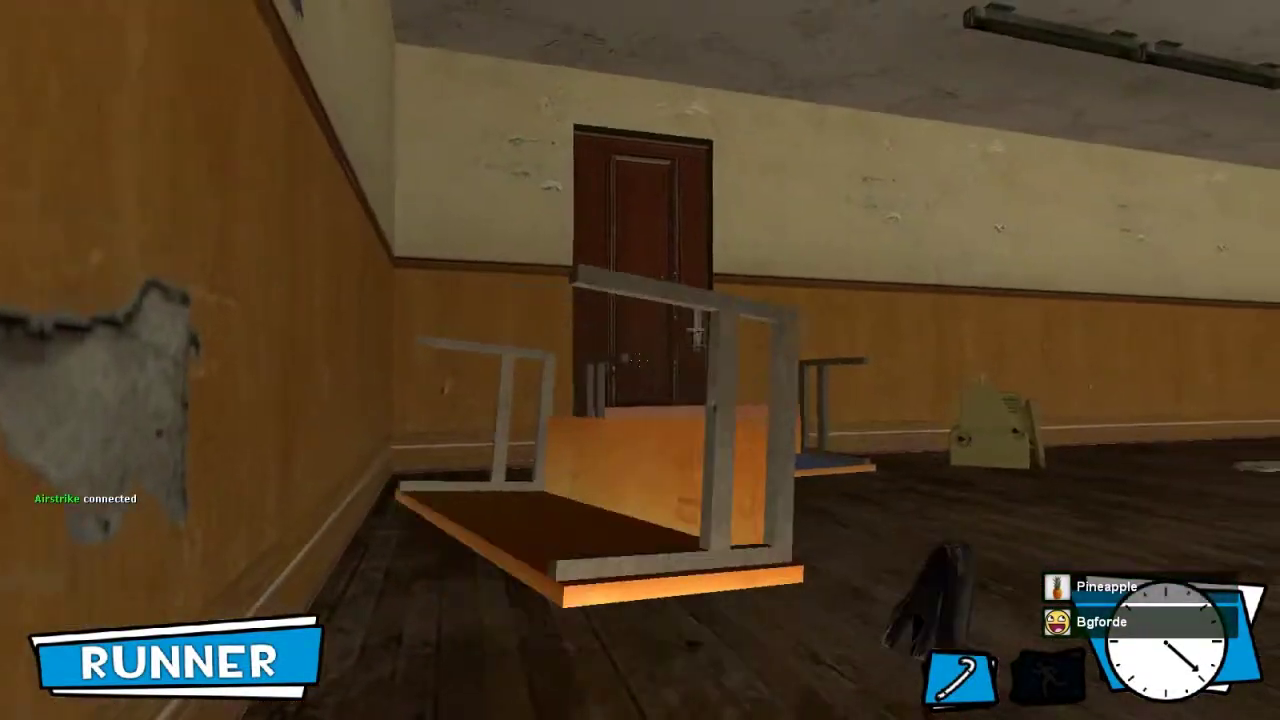
{"action": "key", "text": "w"}
{"action": "left_click", "coordinate": [640, 360]}
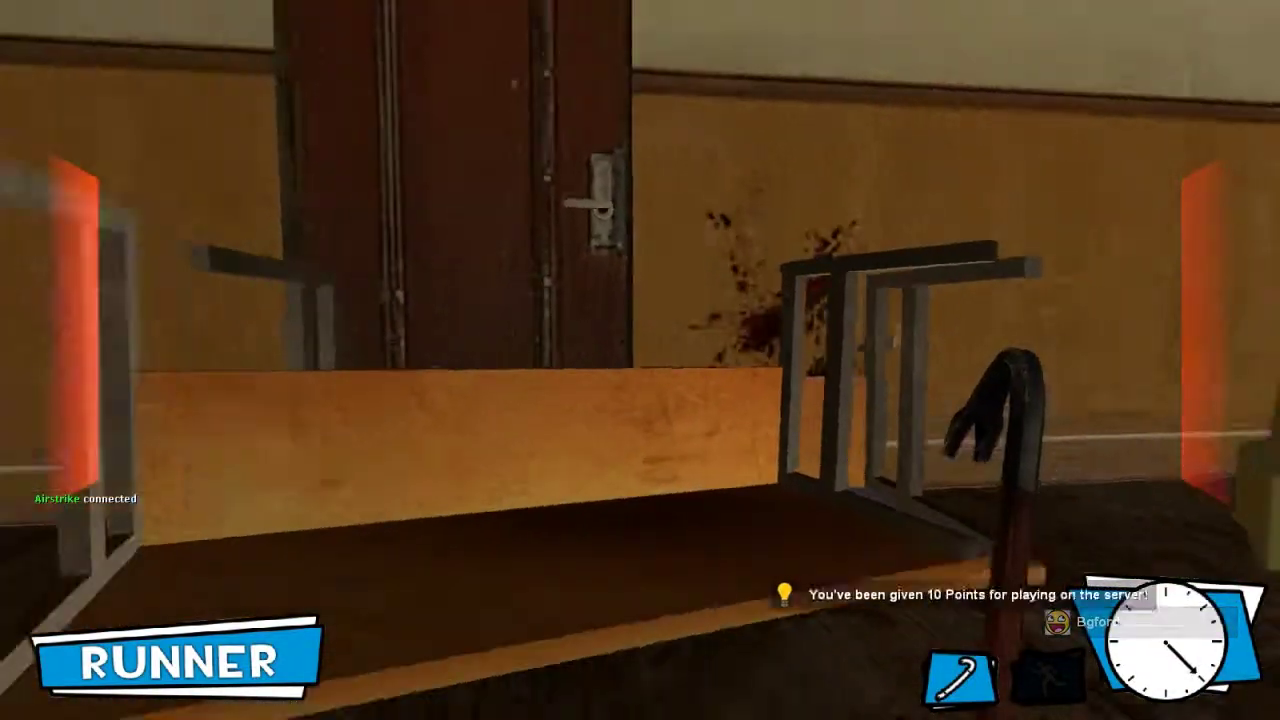
{"action": "key", "text": "s"}
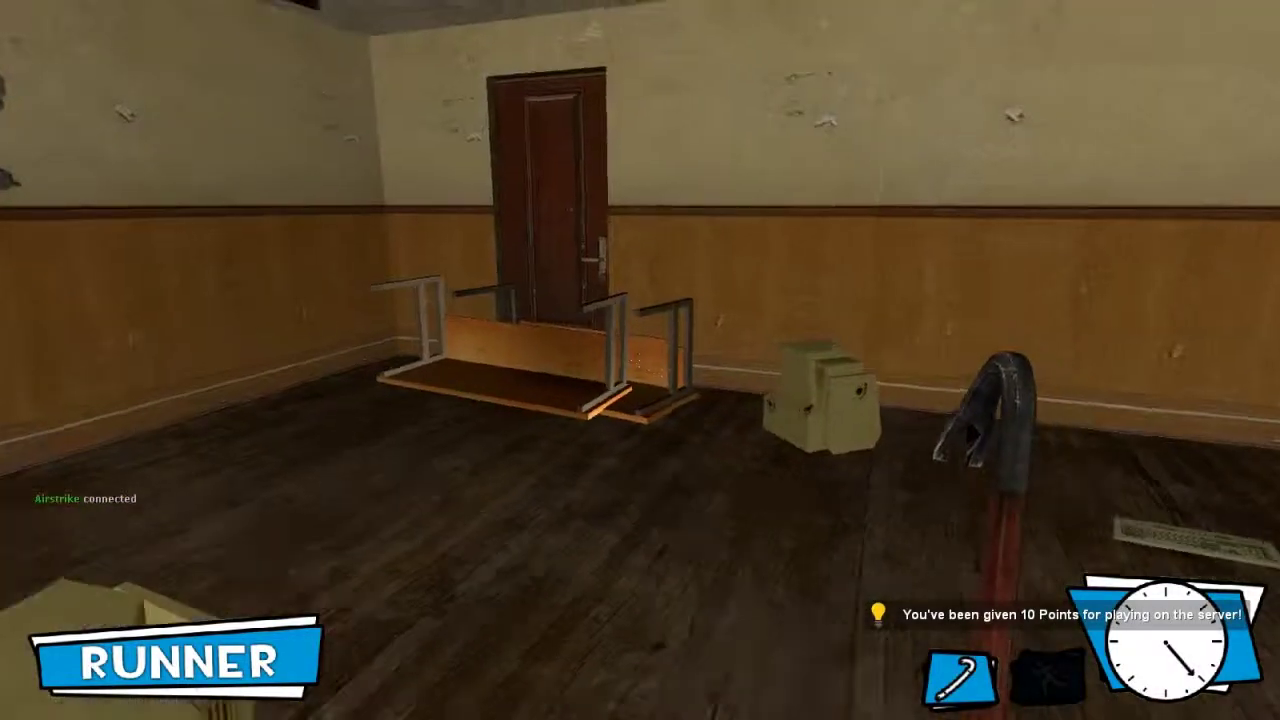
{"action": "key", "text": "w"}
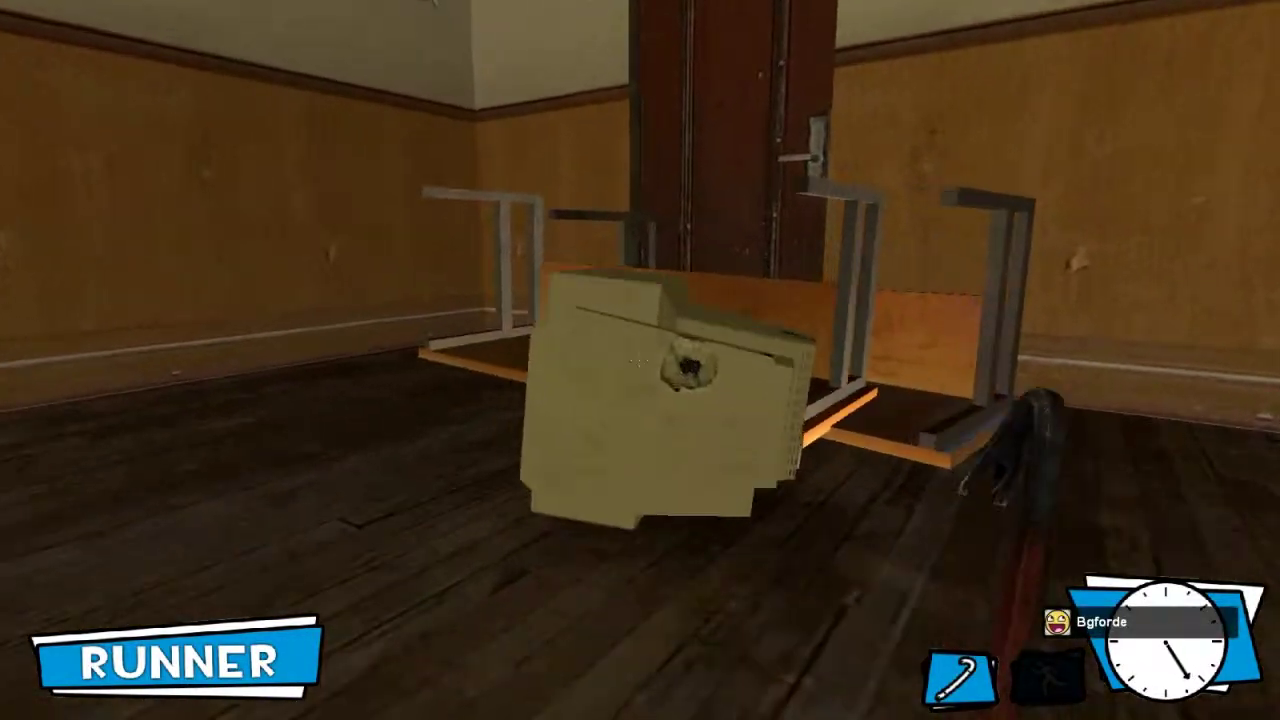
{"action": "key", "text": "s"}
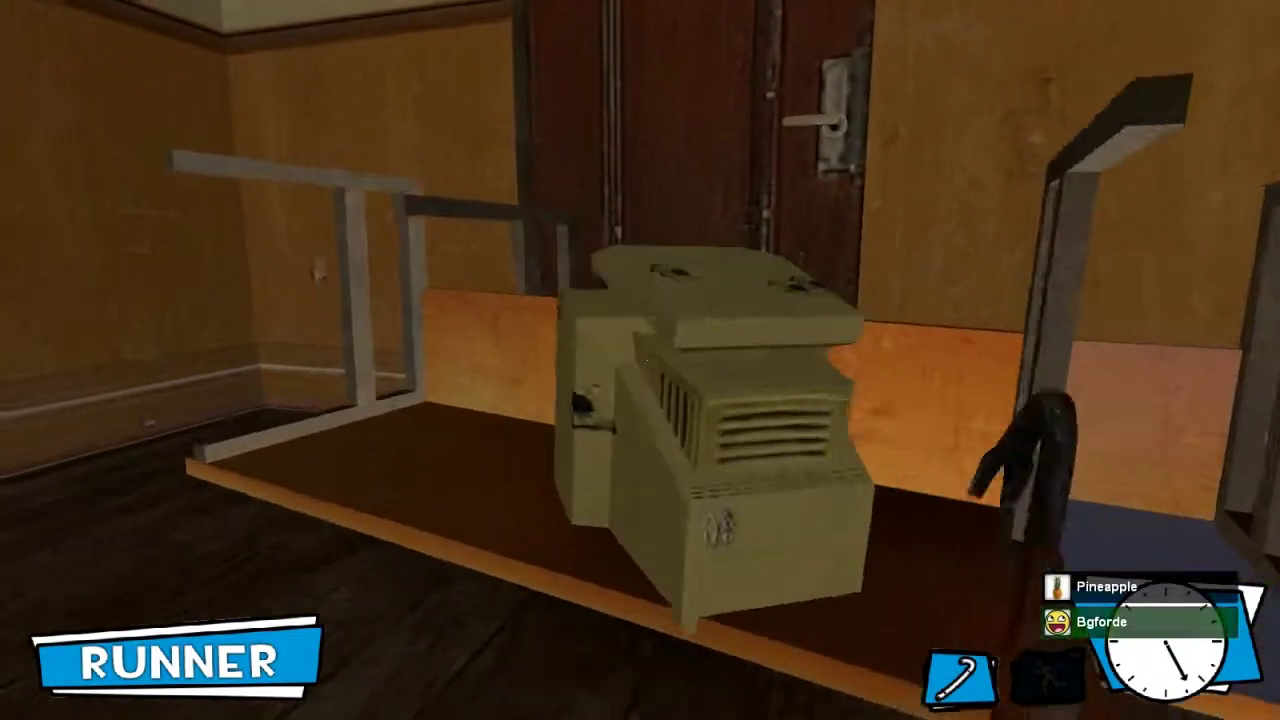
{"action": "key", "text": "s"}
{"action": "key", "text": "w"}
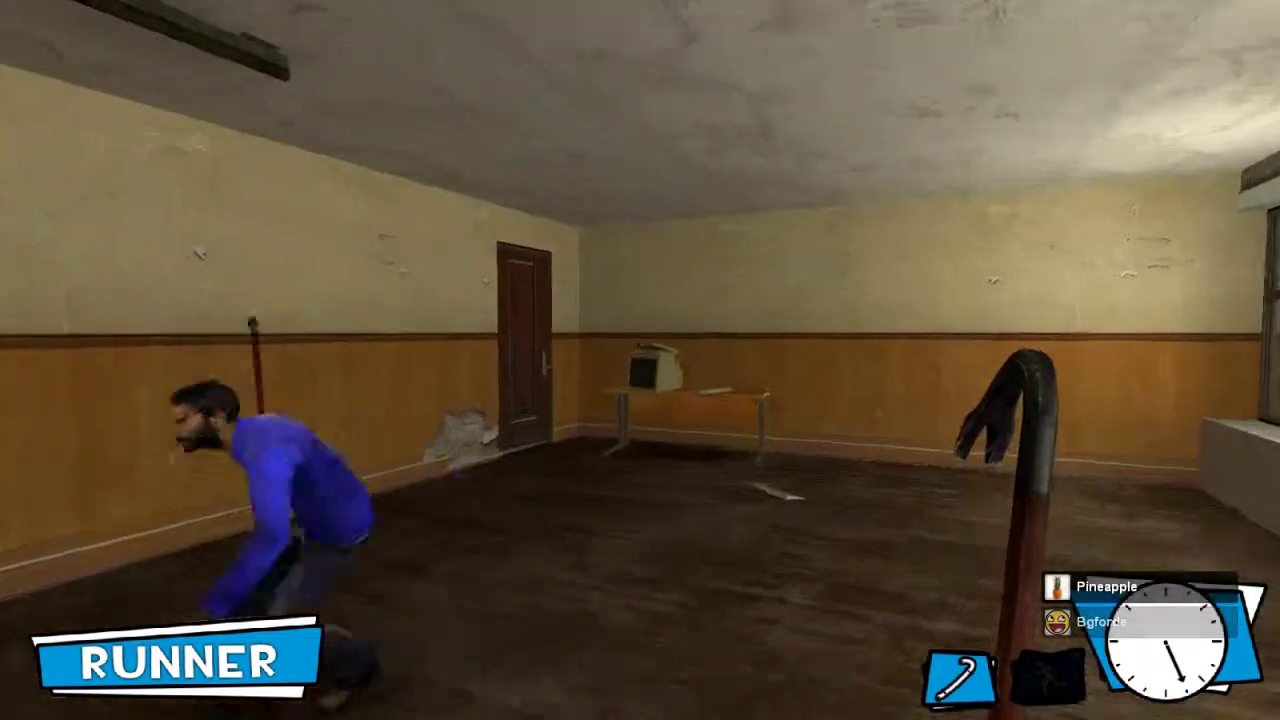
{"action": "key", "text": "w"}
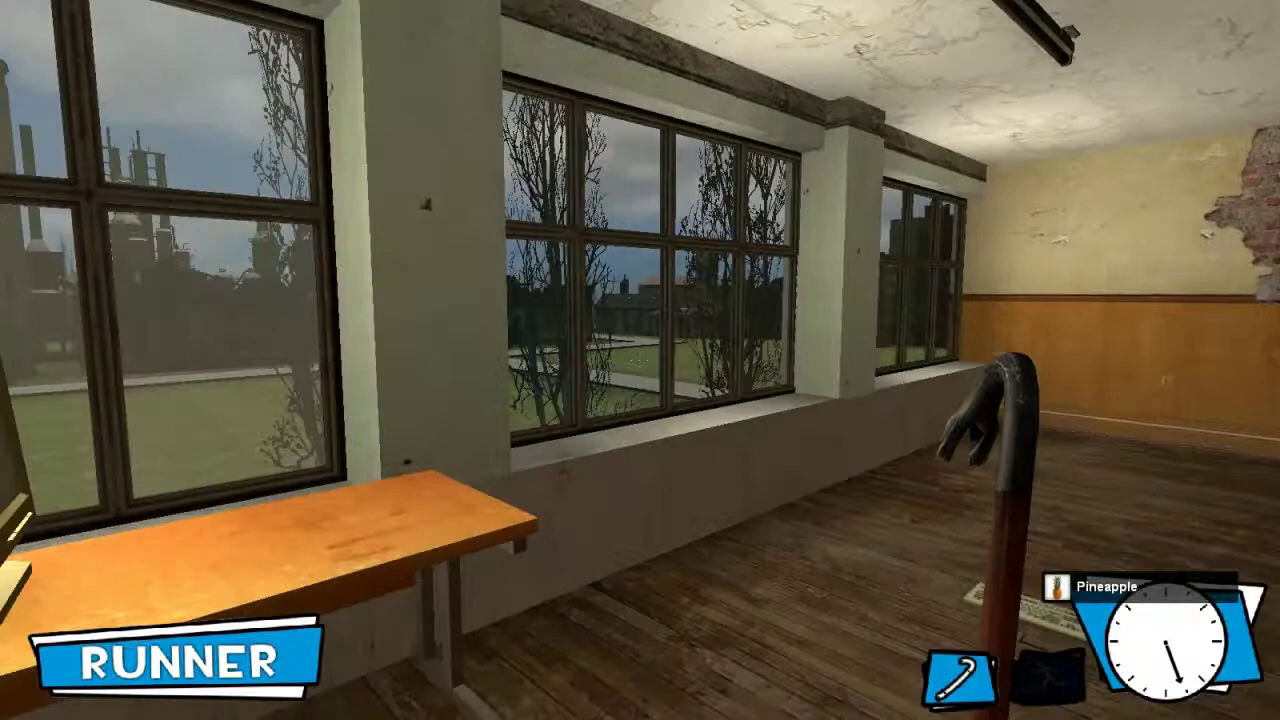
{"action": "key", "text": "w"}
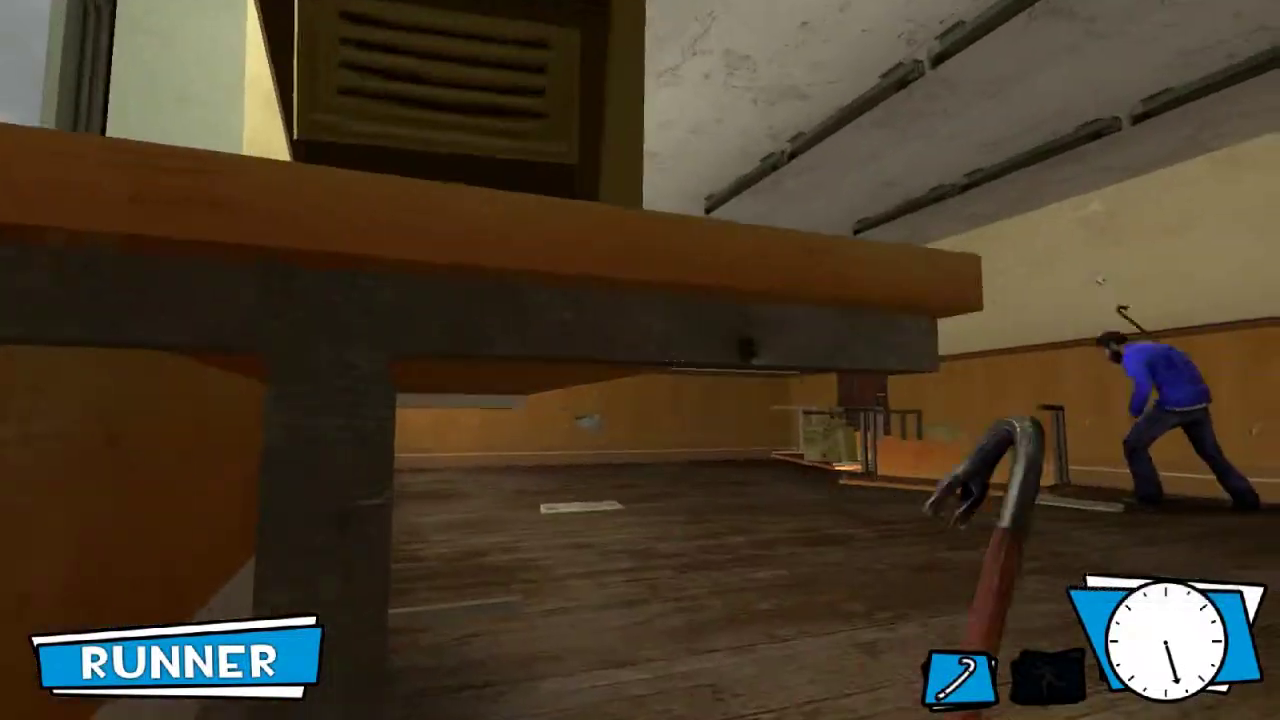
{"action": "left_click", "coordinate": [640, 360]}
{"action": "key", "text": "w"}
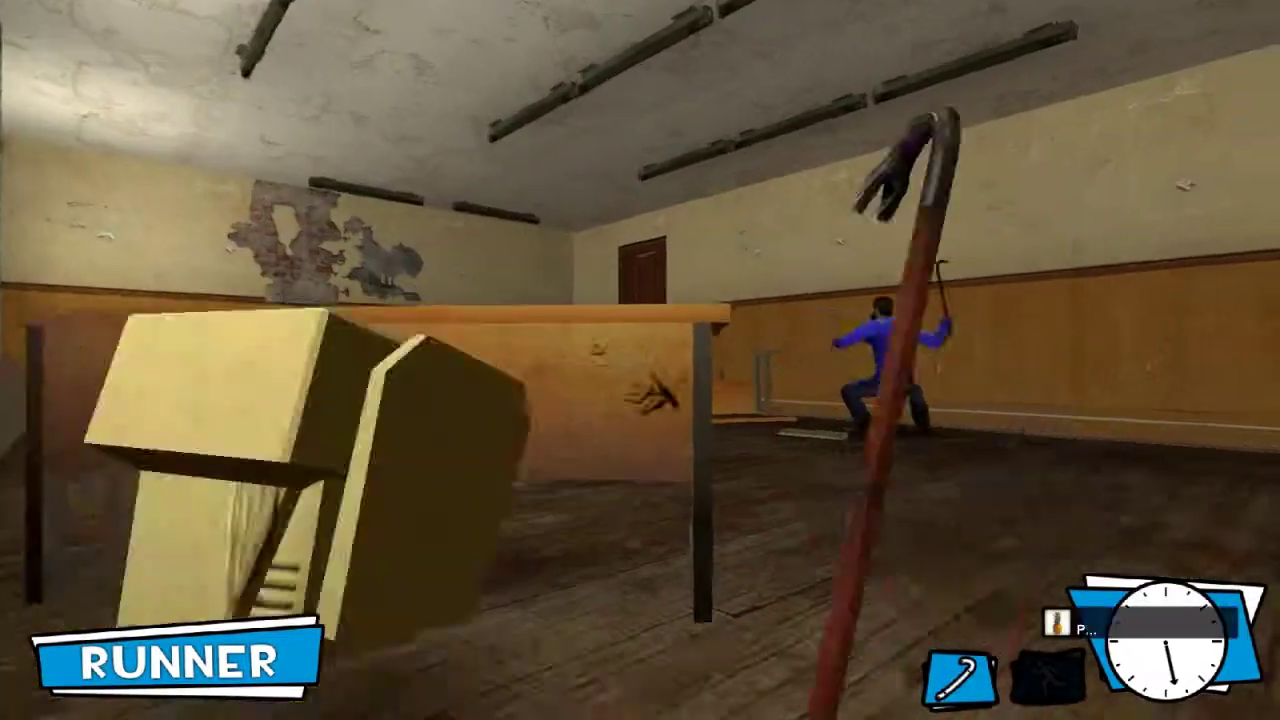
{"action": "left_click", "coordinate": [640, 360]}
{"action": "key", "text": "w"}
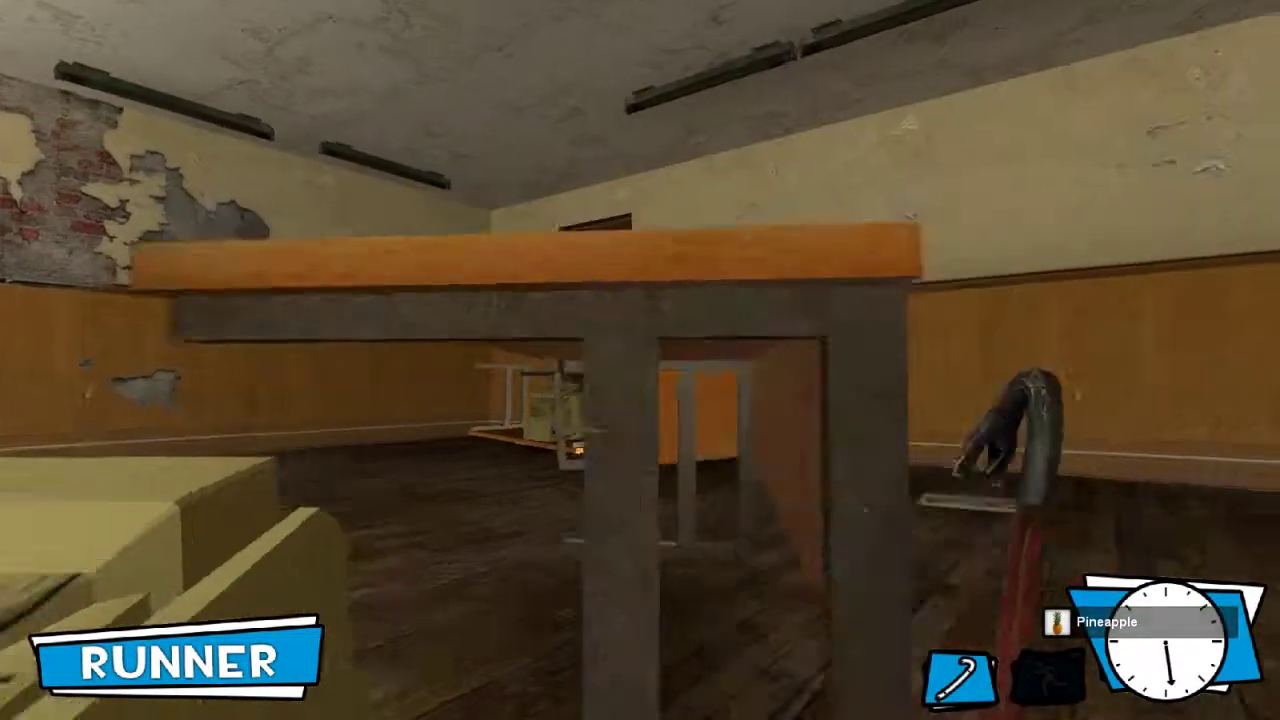
{"action": "left_click", "coordinate": [640, 360]}
{"action": "key", "text": "w"}
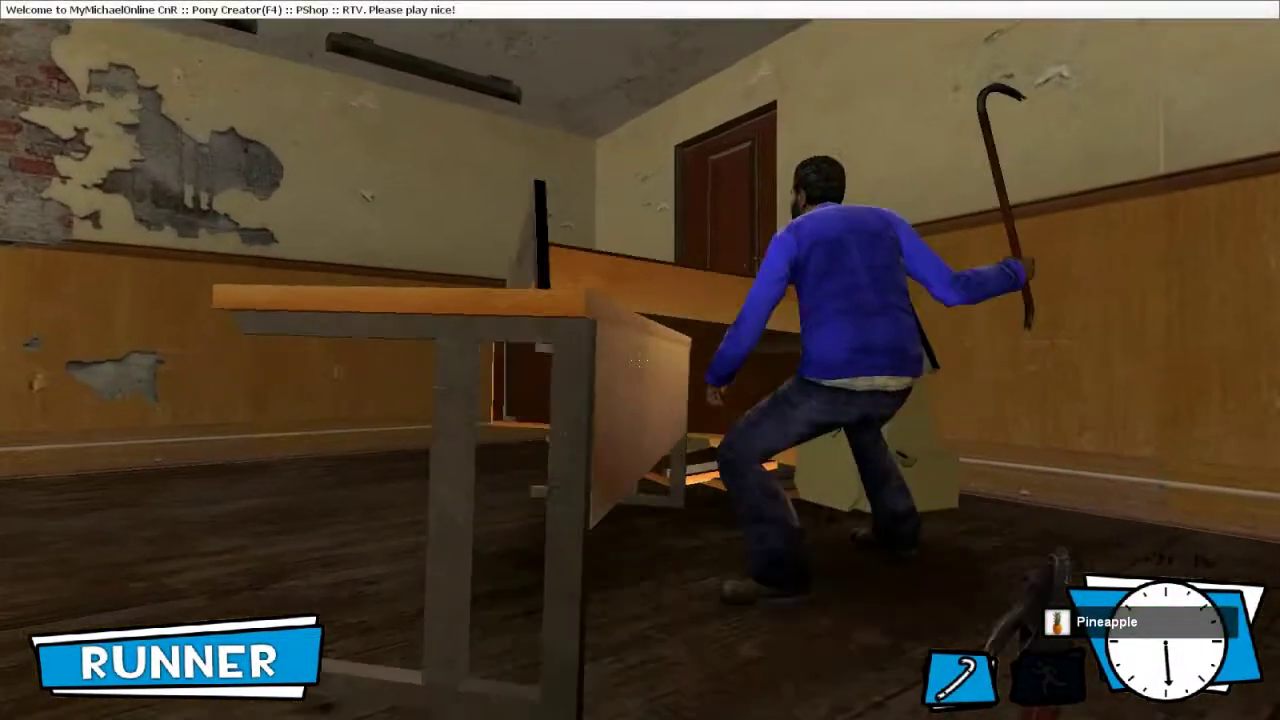
{"action": "left_click", "coordinate": [640, 360]}
{"action": "key", "text": "w"}
{"action": "left_click", "coordinate": [640, 360]}
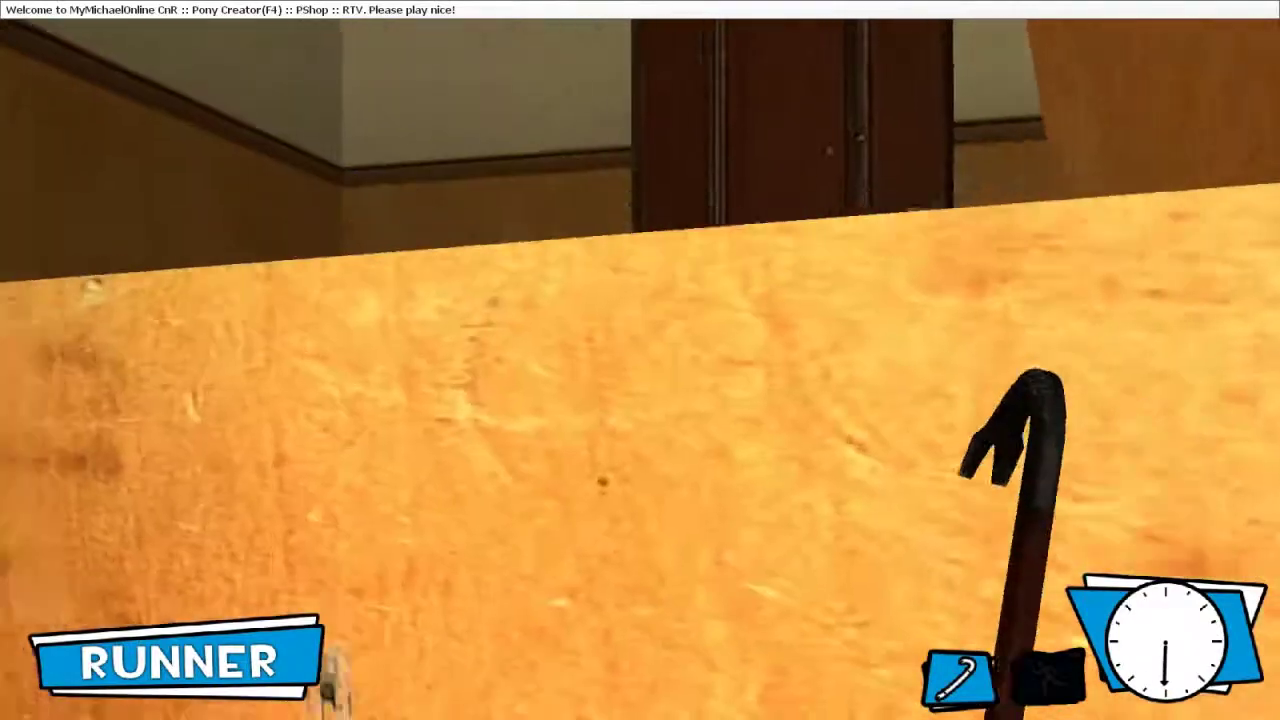
{"action": "left_click", "coordinate": [640, 360]}
{"action": "key", "text": "w"}
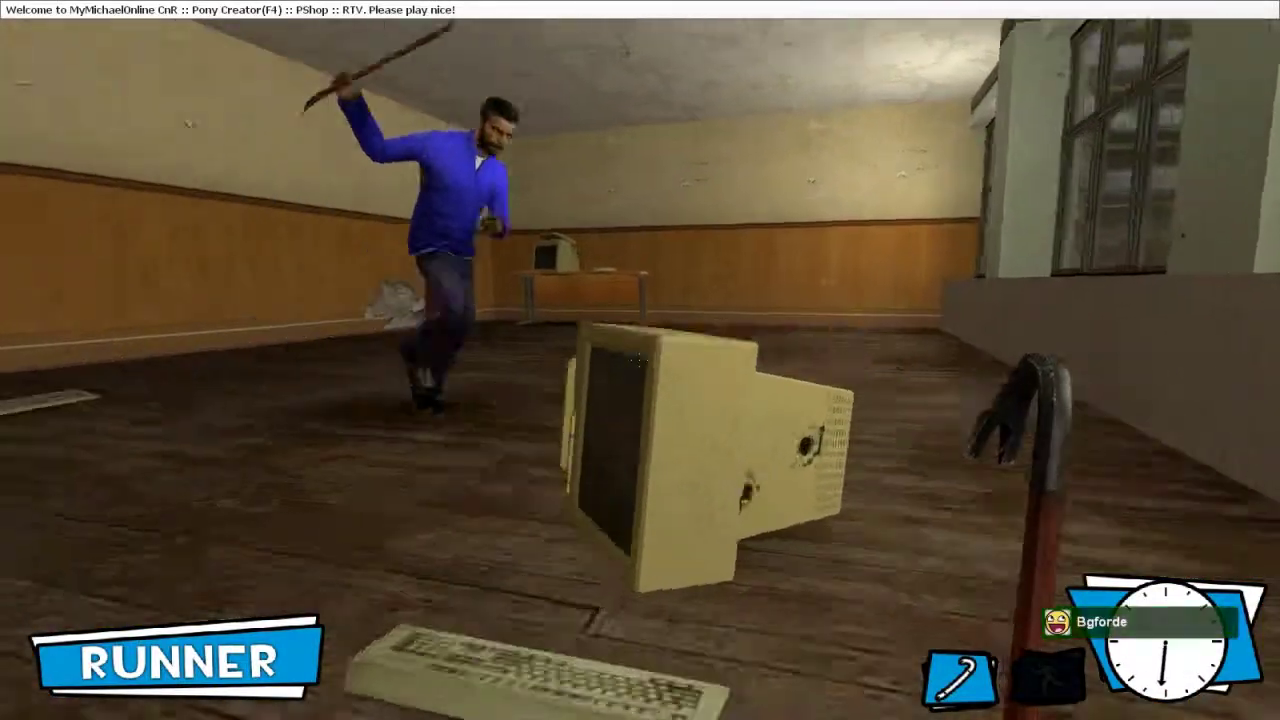
{"action": "key", "text": "w"}
{"action": "left_click", "coordinate": [640, 360]}
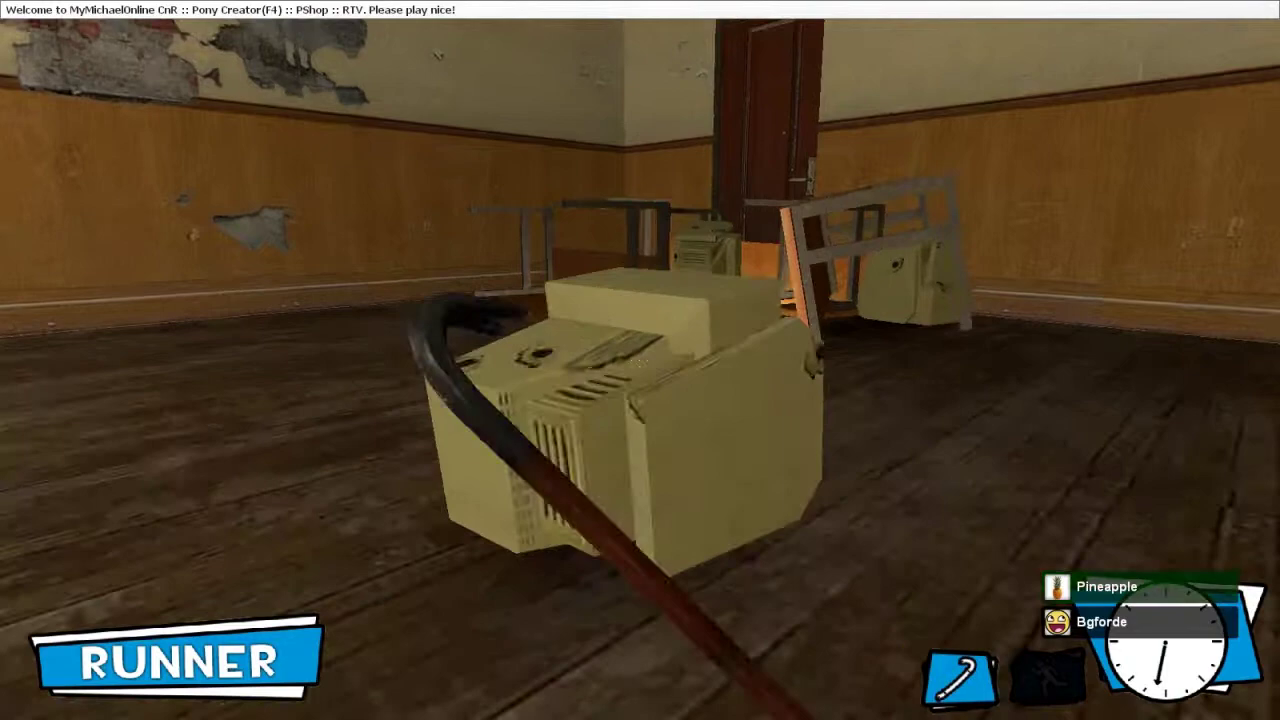
{"action": "left_click", "coordinate": [640, 360]}
{"action": "key", "text": "a"}
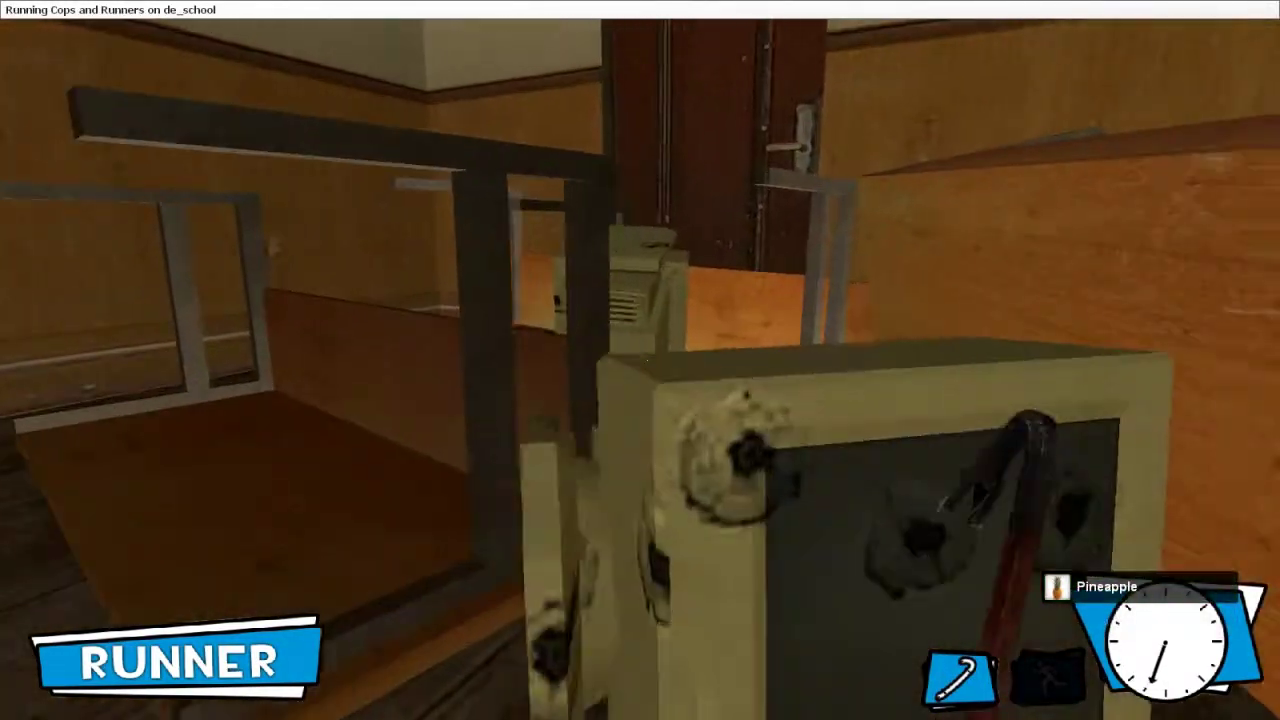
{"action": "left_click", "coordinate": [640, 360]}
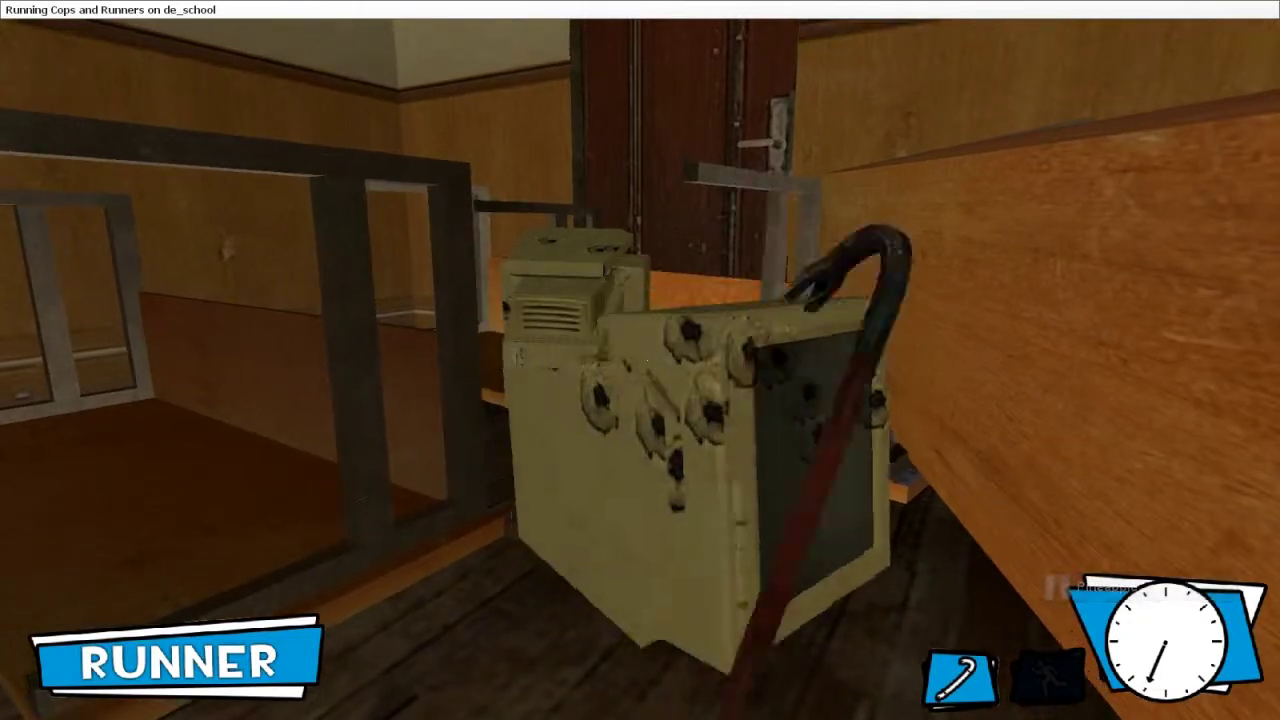
{"action": "key", "text": "w"}
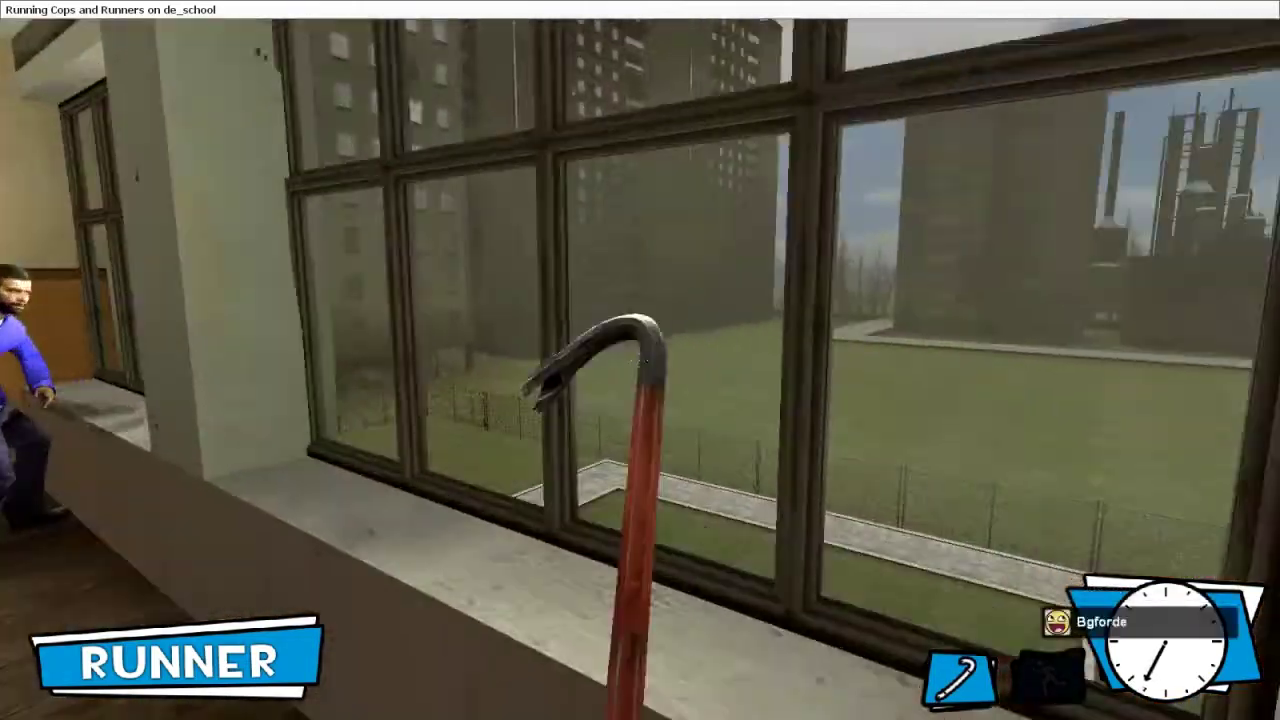
{"action": "left_click", "coordinate": [640, 360]}
{"action": "left_click_drag", "start_coordinate": [640, 360], "coordinate": [700, 360]}
{"action": "key", "text": "w"}
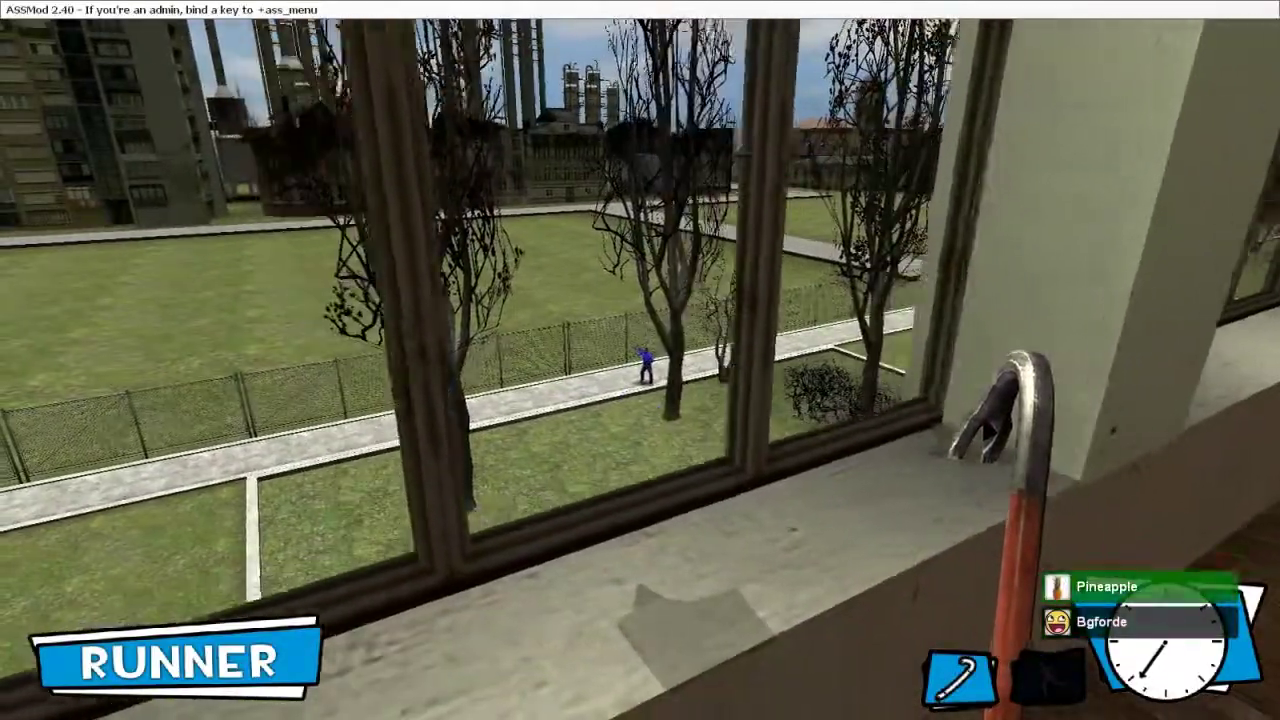
{"action": "key", "text": "a"}
{"action": "key", "text": "w"}
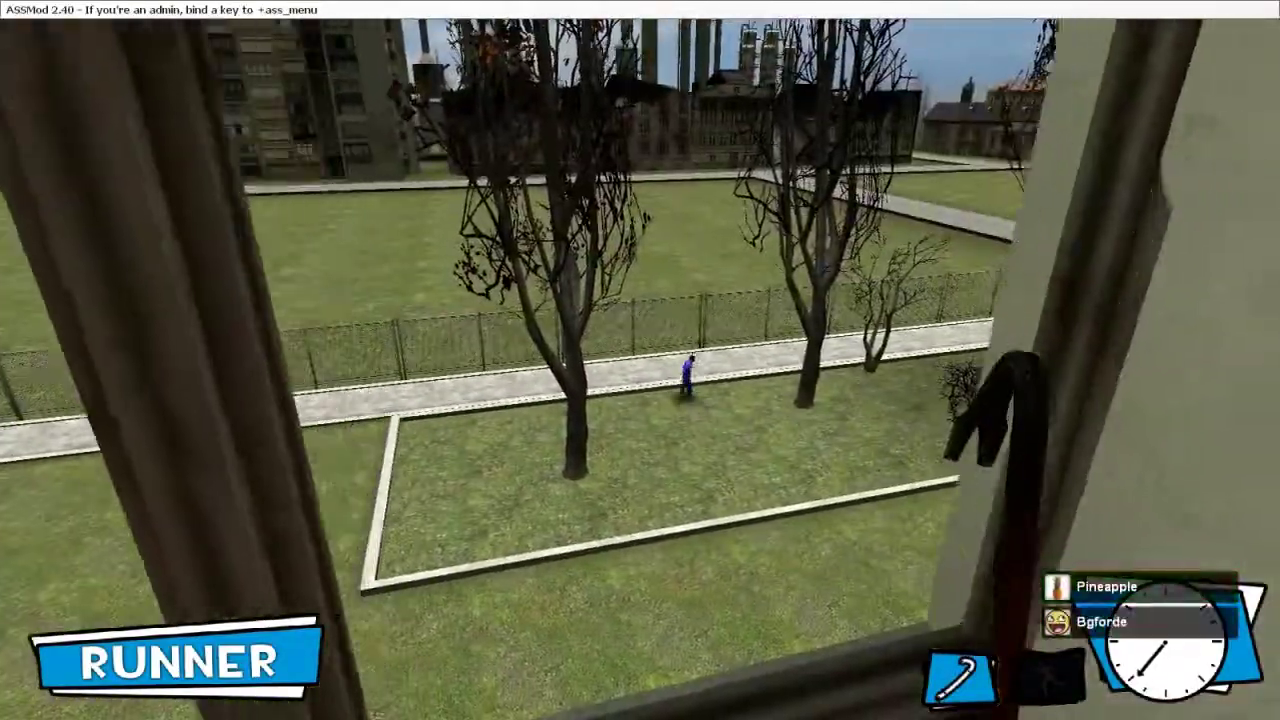
{"action": "key", "text": "a"}
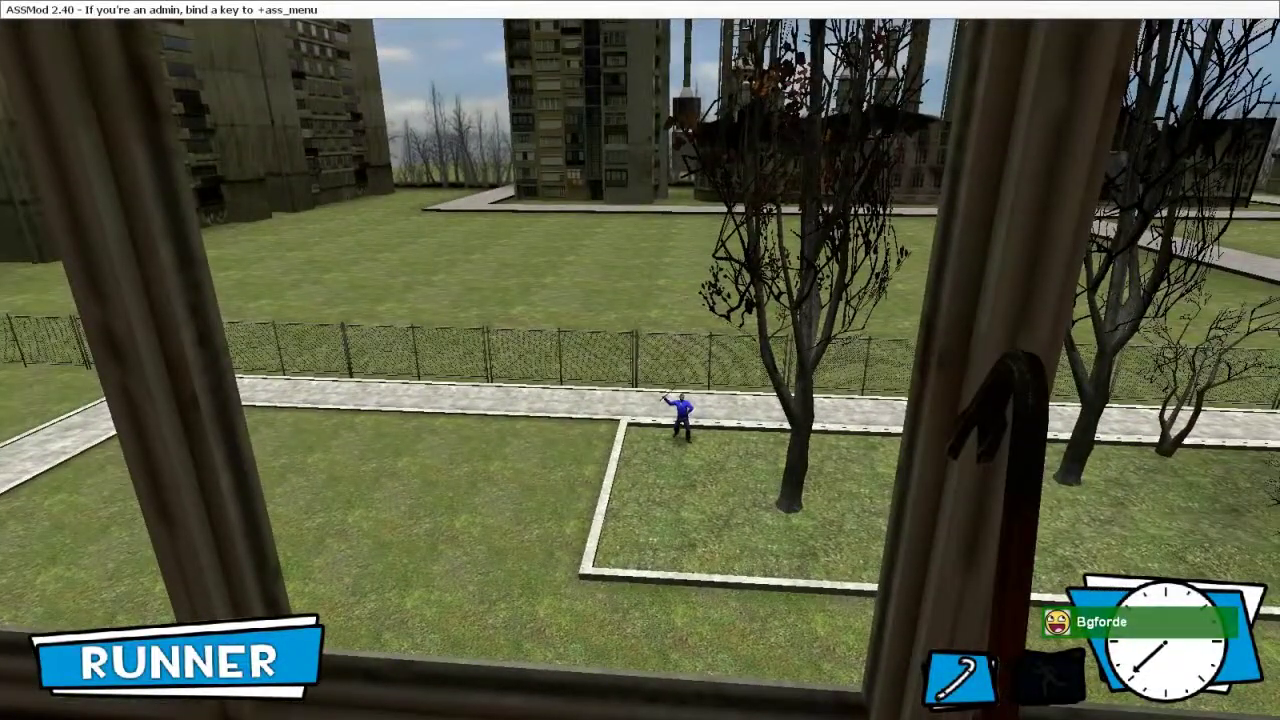
{"action": "key", "text": "w"}
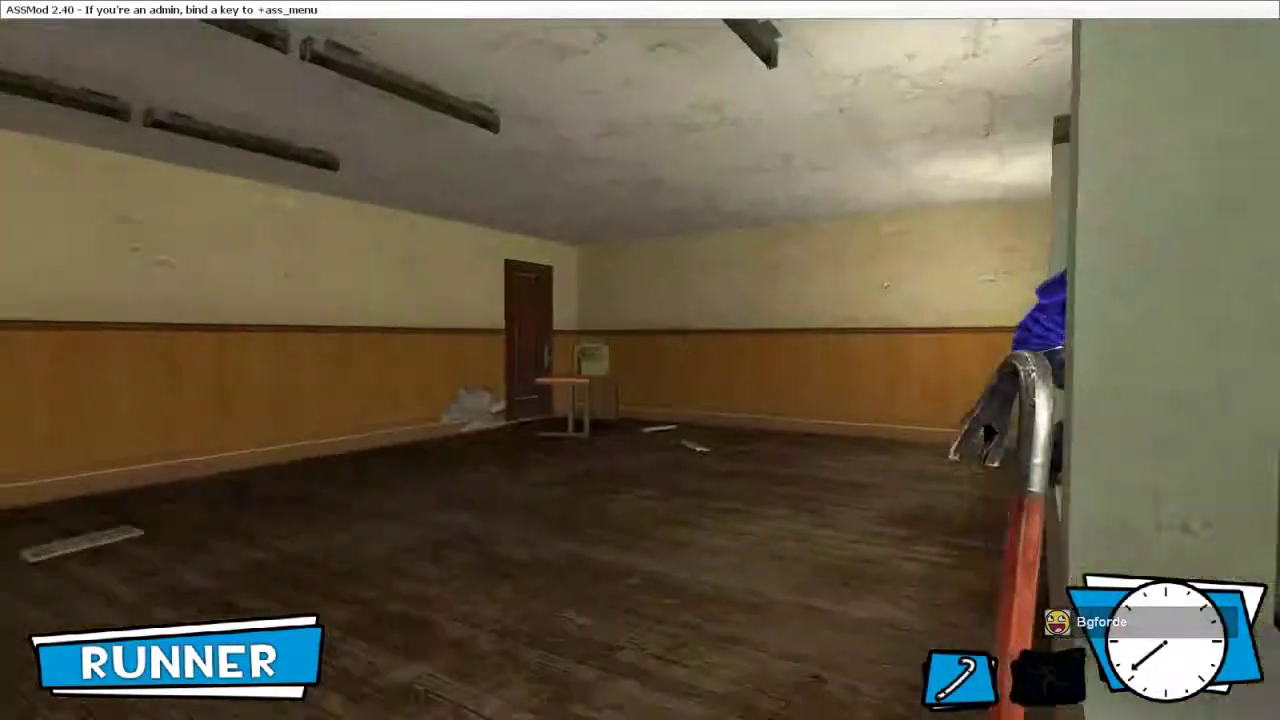
{"action": "key", "text": "w"}
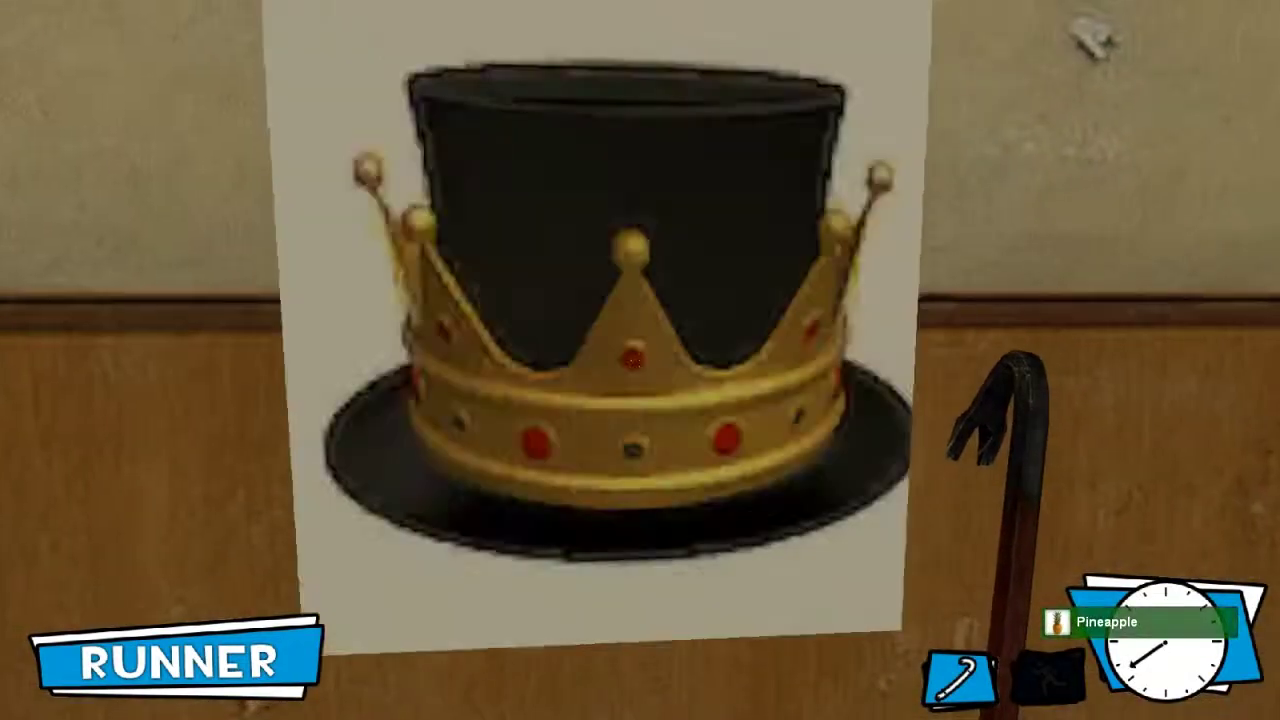
{"action": "key", "text": "s"}
{"action": "key", "text": "w"}
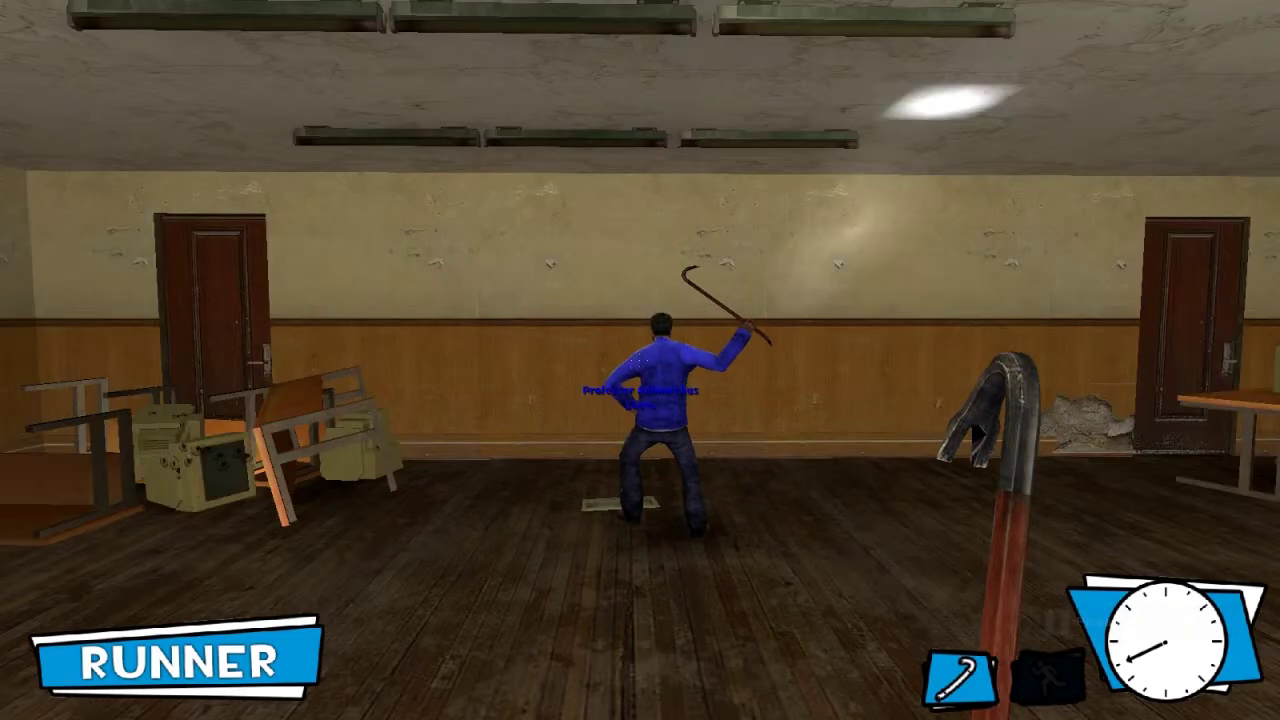
{"action": "key", "text": "w"}
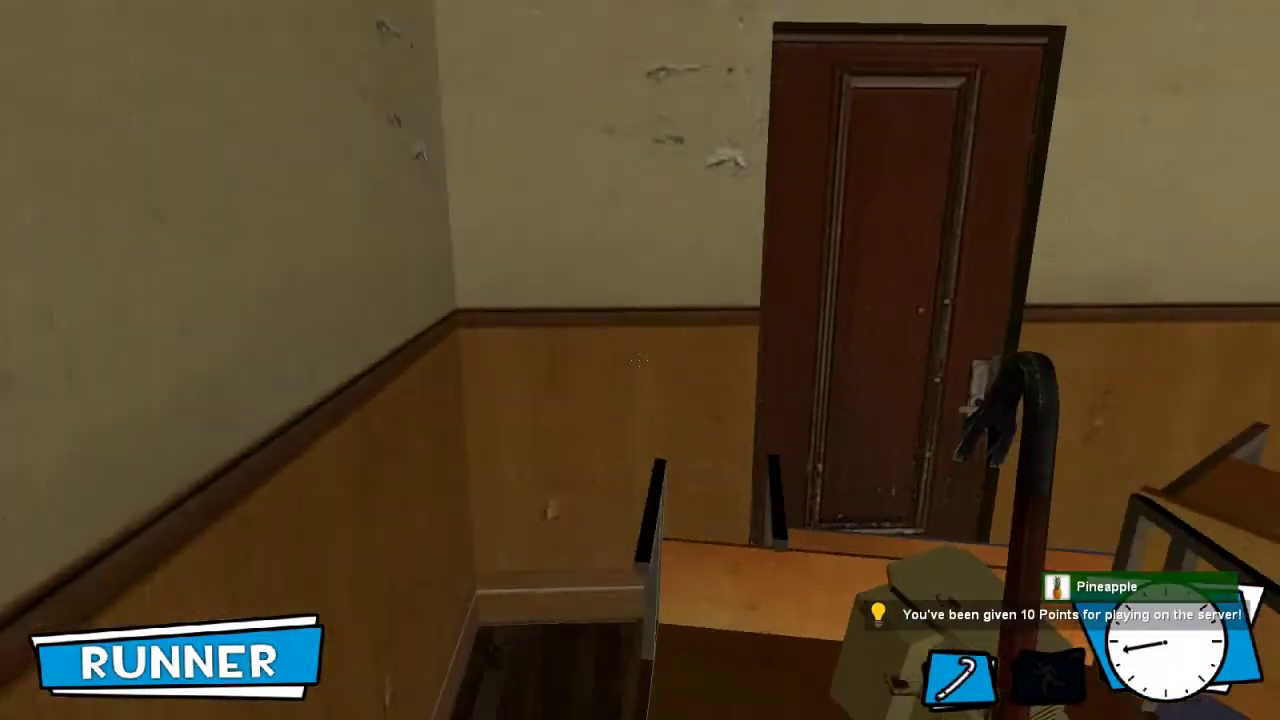
{"action": "key", "text": "w"}
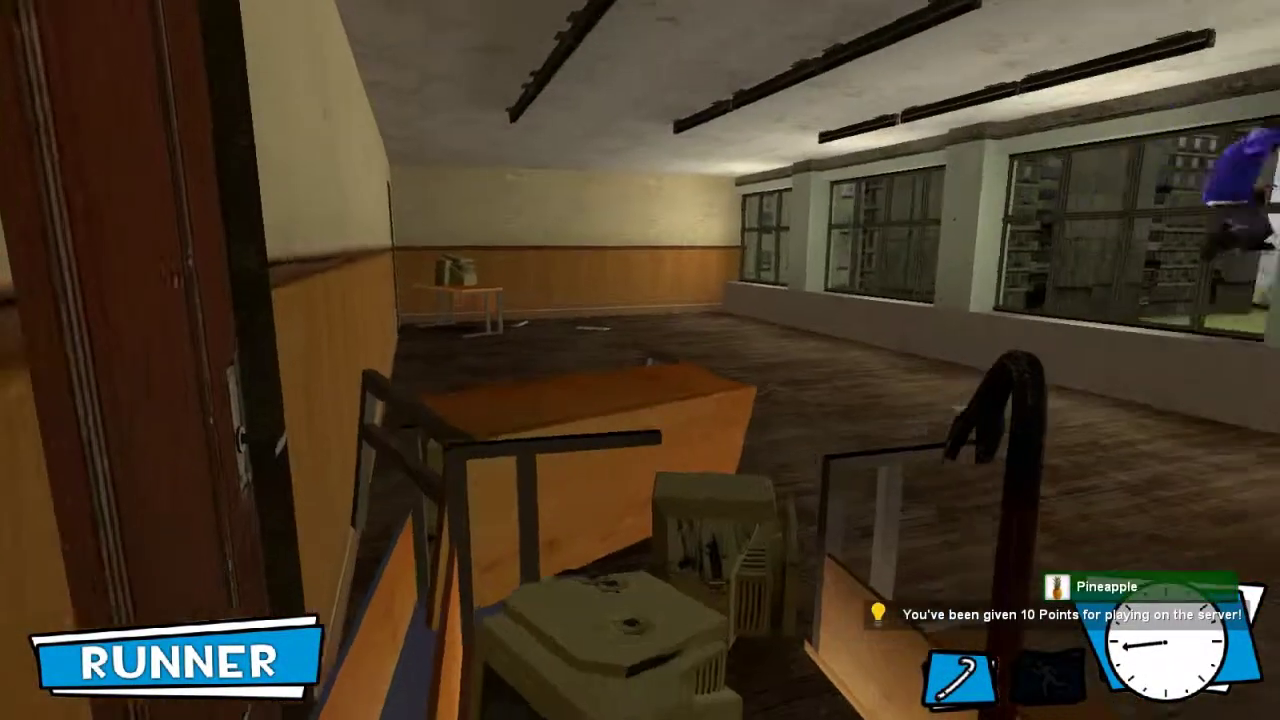
{"action": "key", "text": "w"}
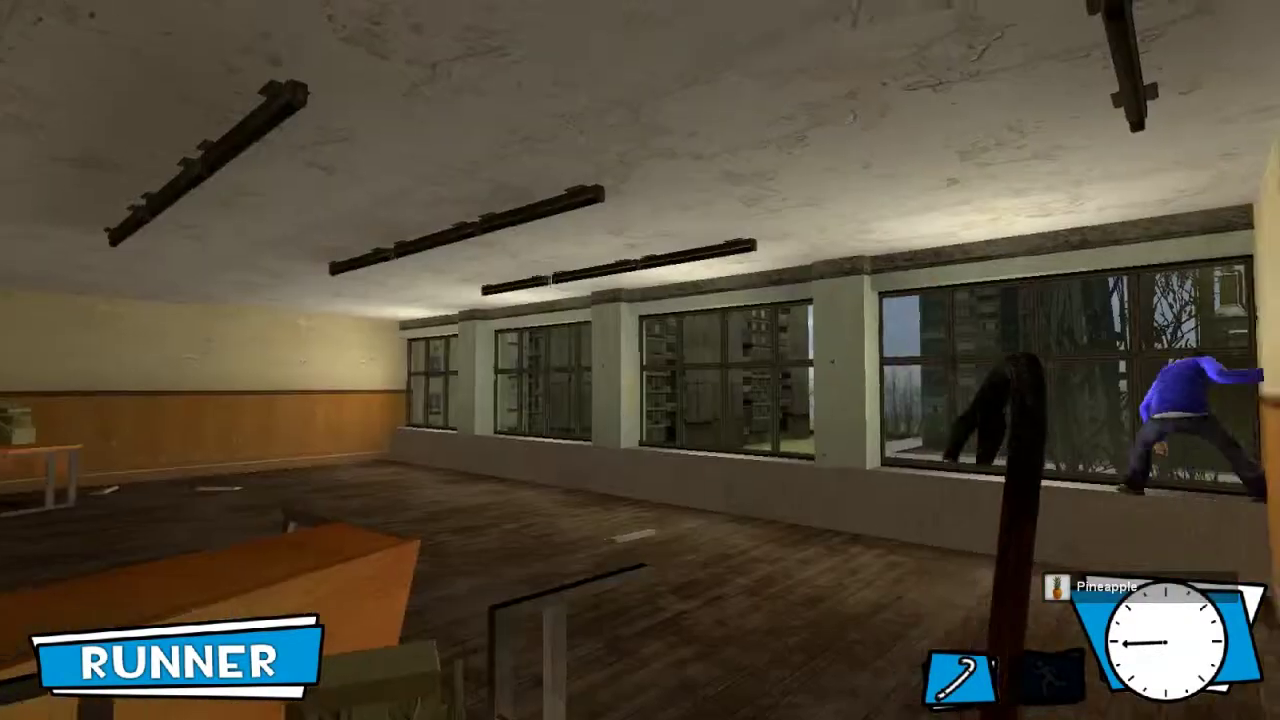
{"action": "key", "text": "w"}
{"action": "key", "text": "w"}
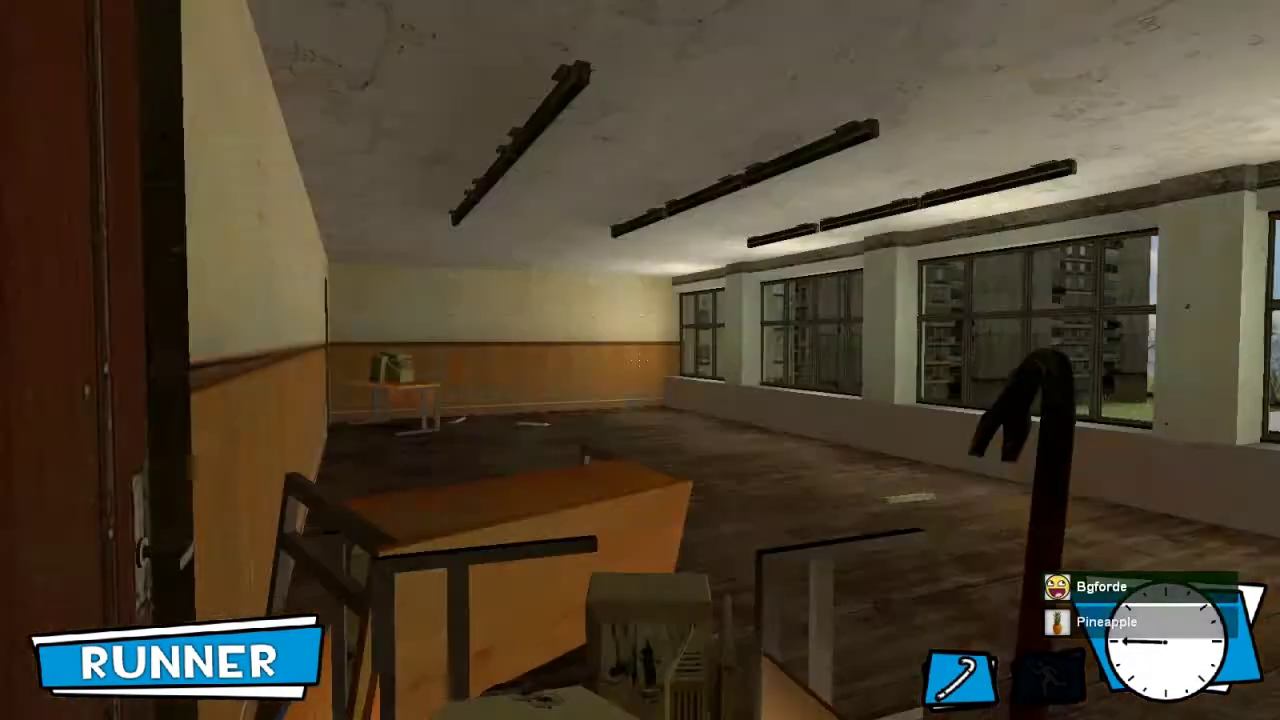
{"action": "key", "text": "w"}
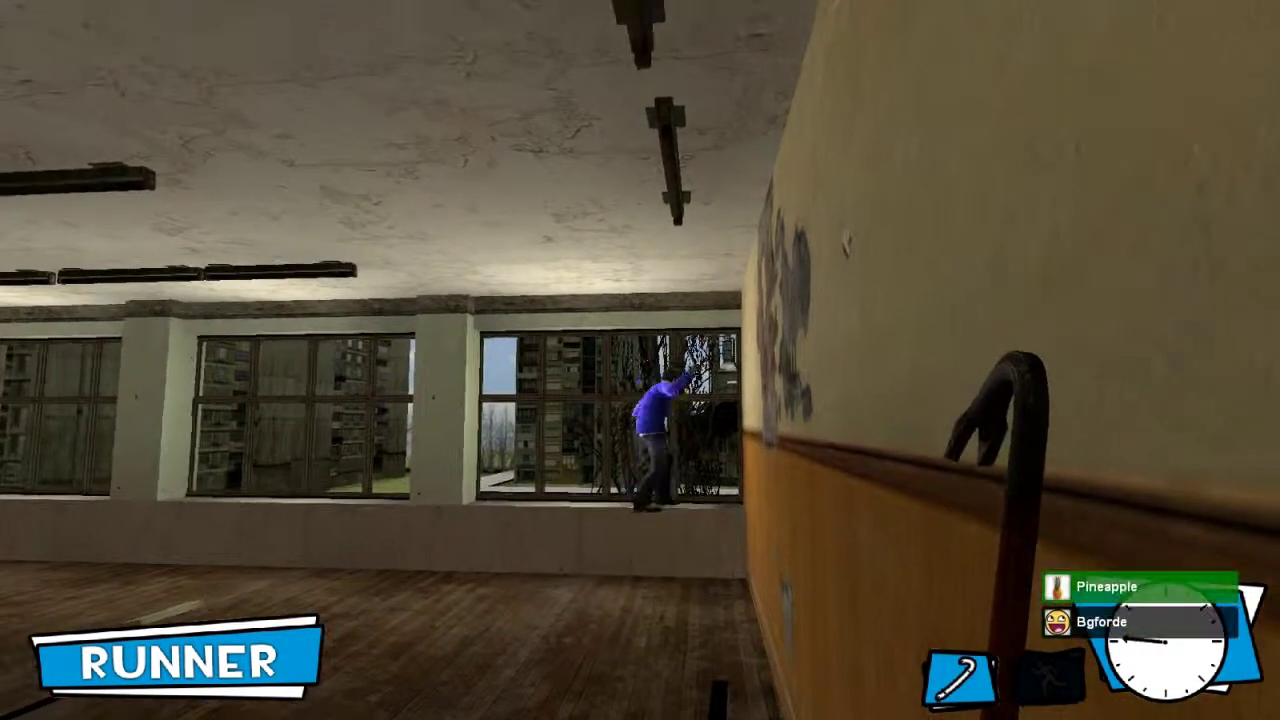
{"action": "key", "text": "w"}
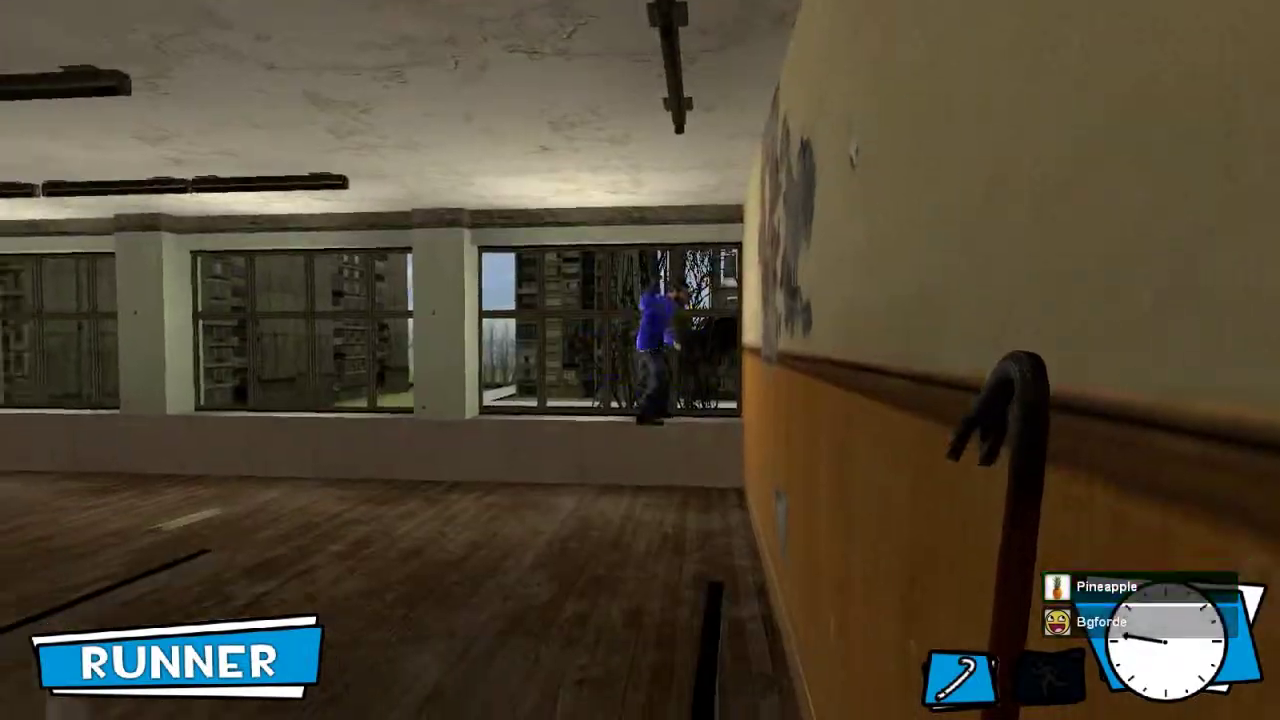
{"action": "key", "text": "w"}
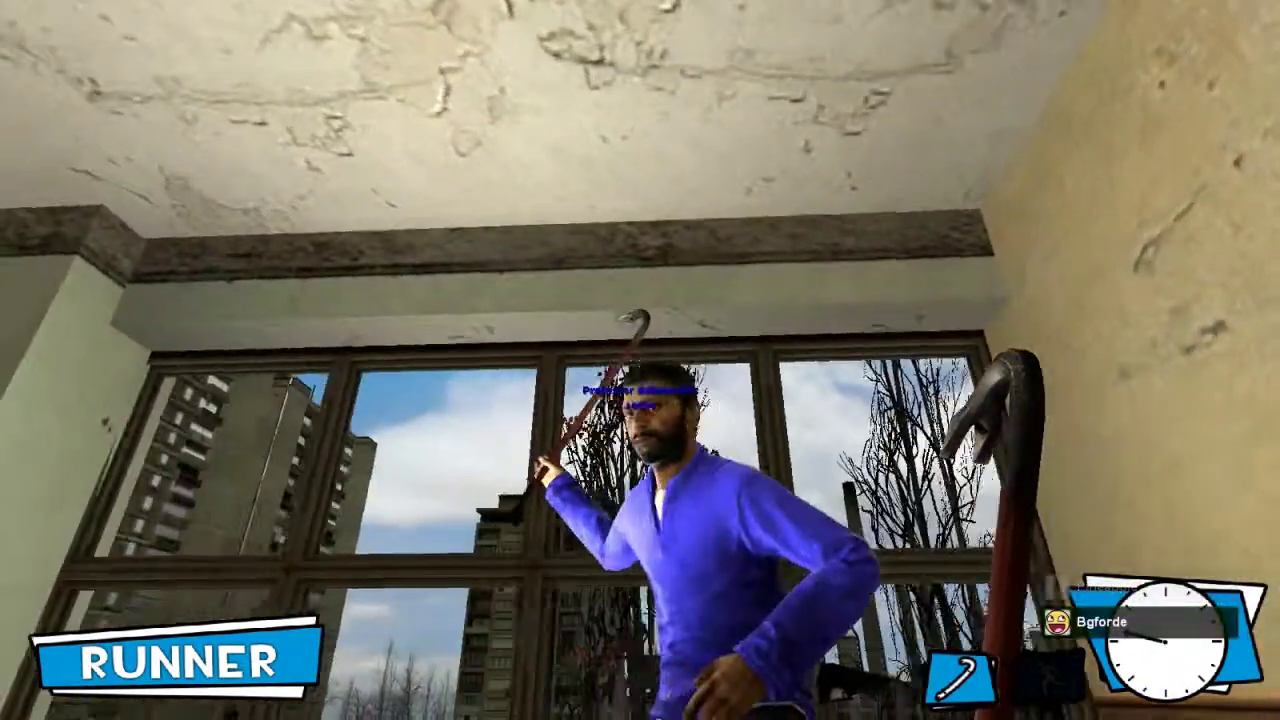
{"action": "key", "text": "w"}
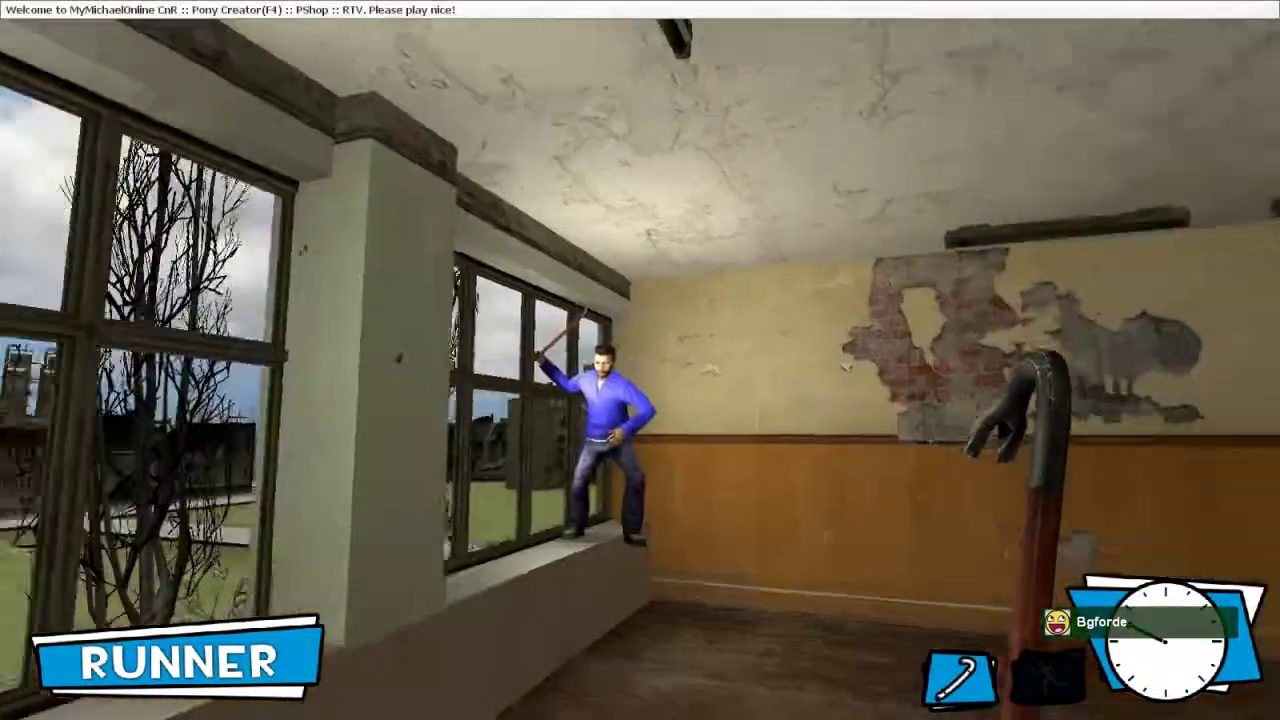
{"action": "key", "text": "w"}
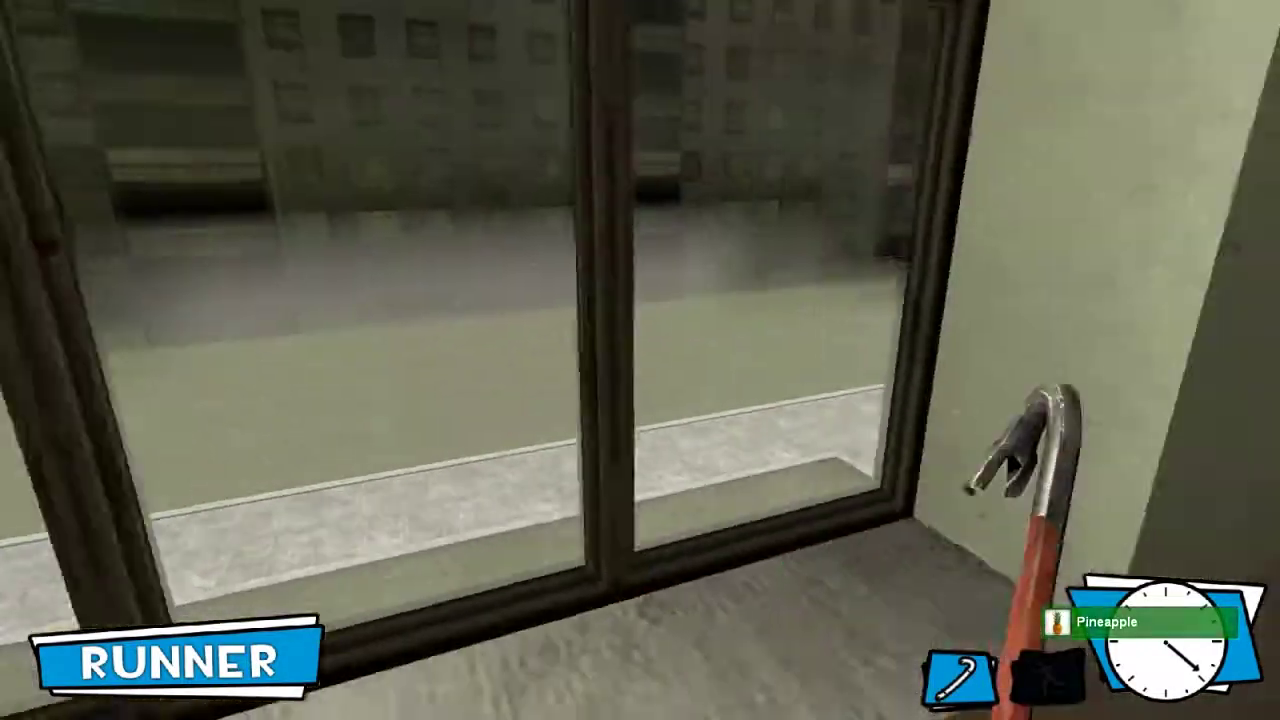
{"action": "left_click", "coordinate": [640, 360]}
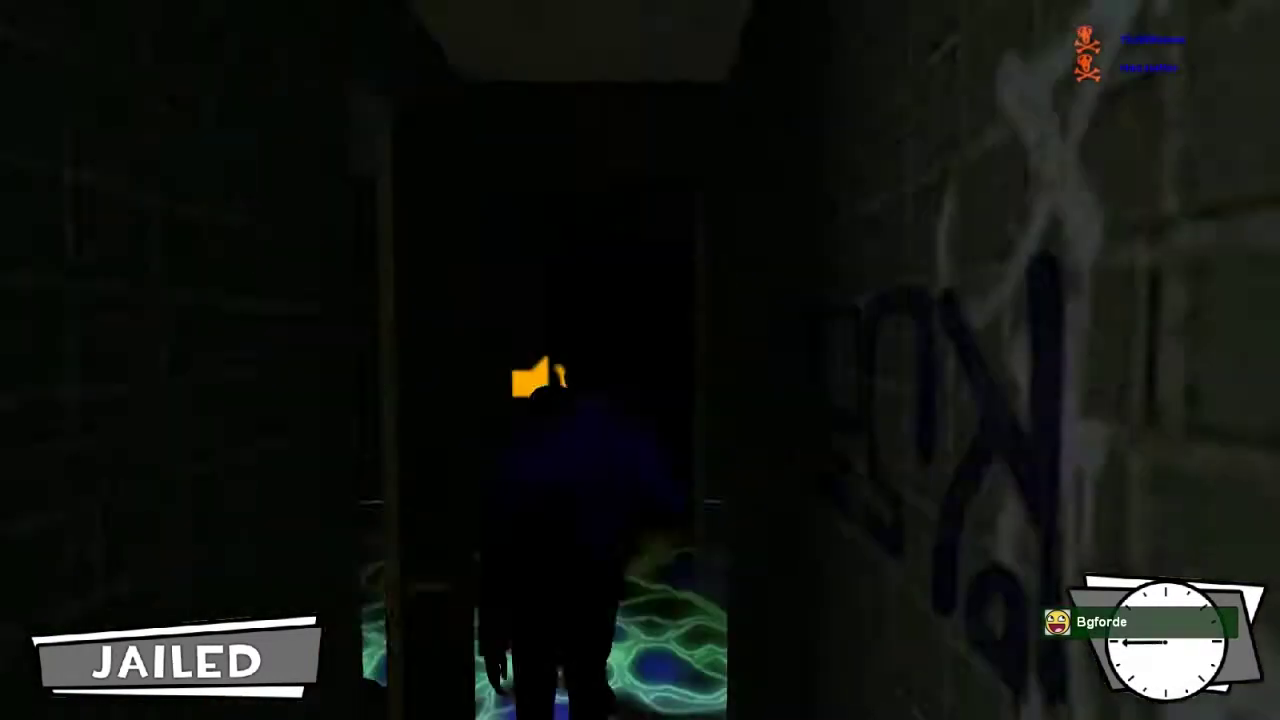
{"action": "key", "text": "Tab"}
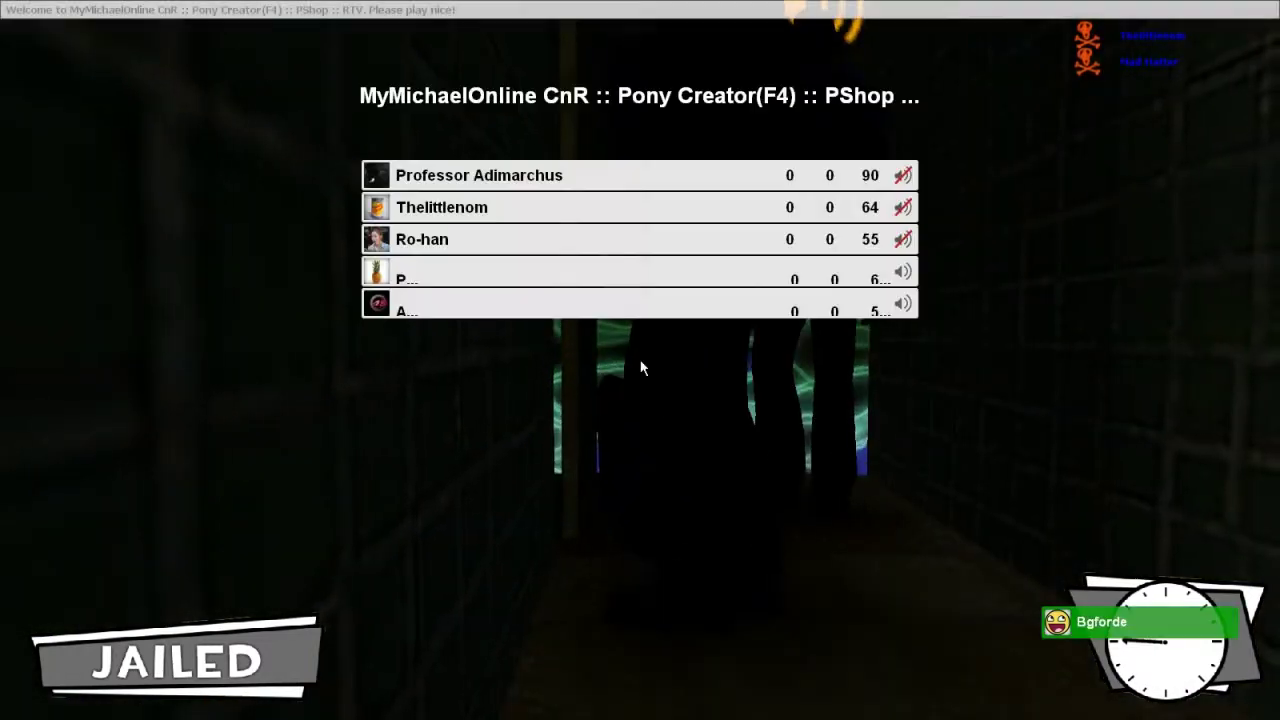